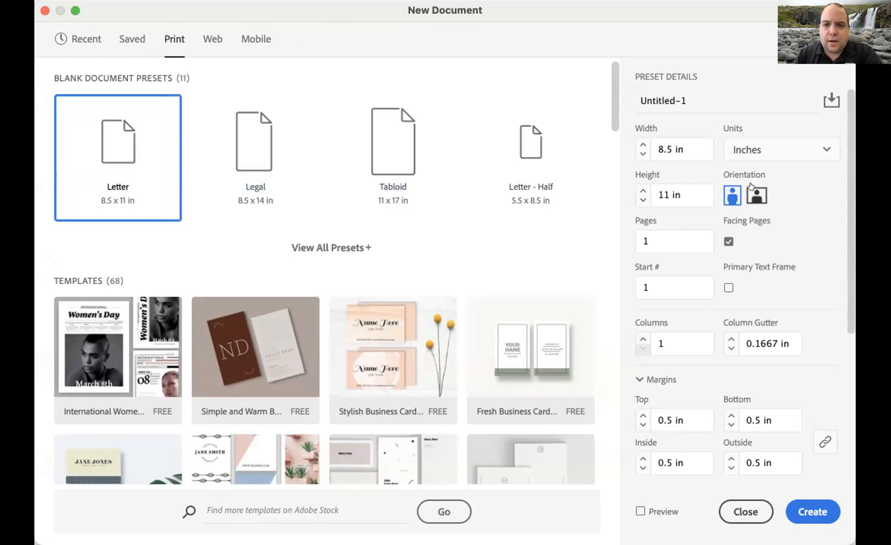
Name the new Letter document "calendar" and set its orientation to landscape.
{"action": "left_click", "coordinate": [695, 95]}
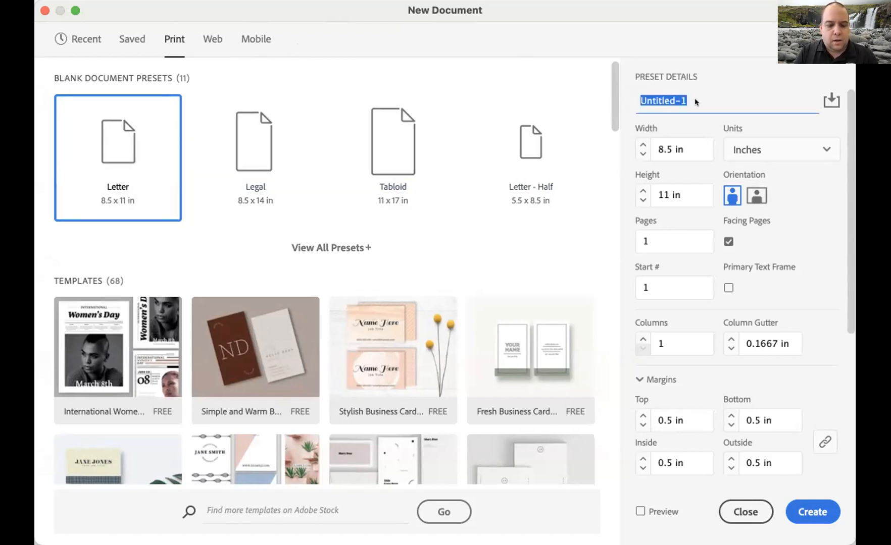
{"action": "type", "text": "calen"}
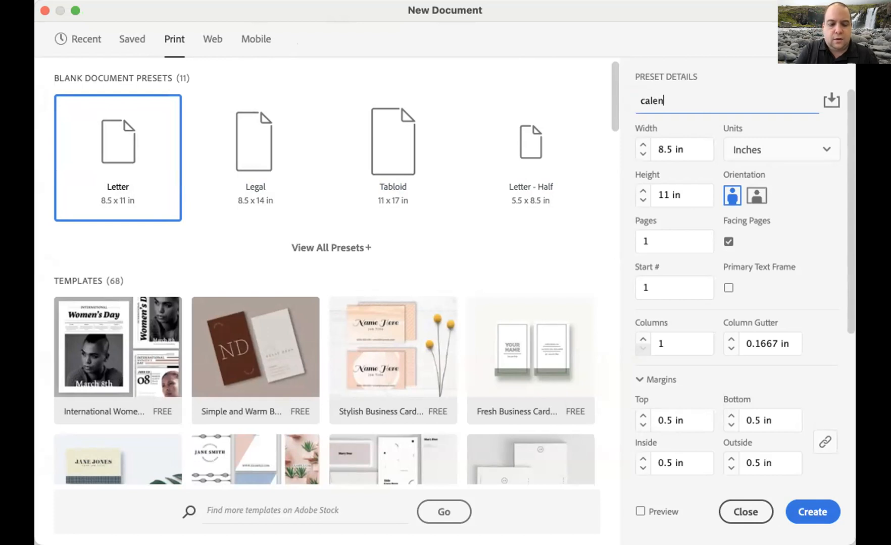
{"action": "type", "text": "dar"}
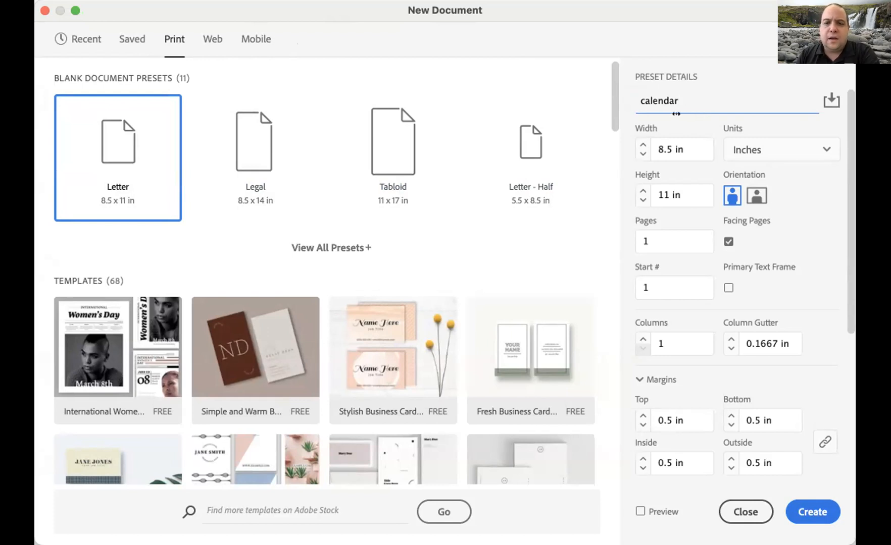
{"action": "left_click", "coordinate": [754, 195]}
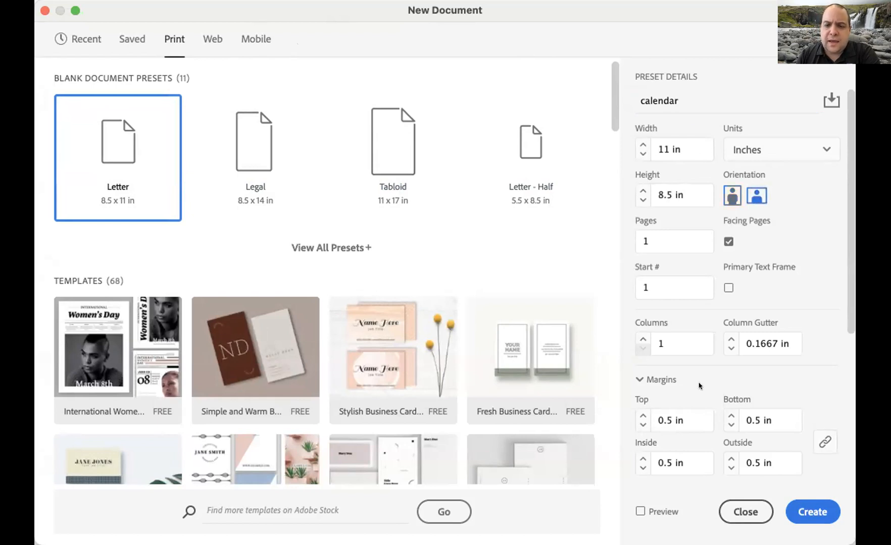
Set all margins to 0.25 in, unlink them, change the top margin to 1.5 in and create the document.
{"action": "left_click", "coordinate": [639, 424]}
{"action": "left_click", "coordinate": [638, 423]}
{"action": "left_click", "coordinate": [639, 424]}
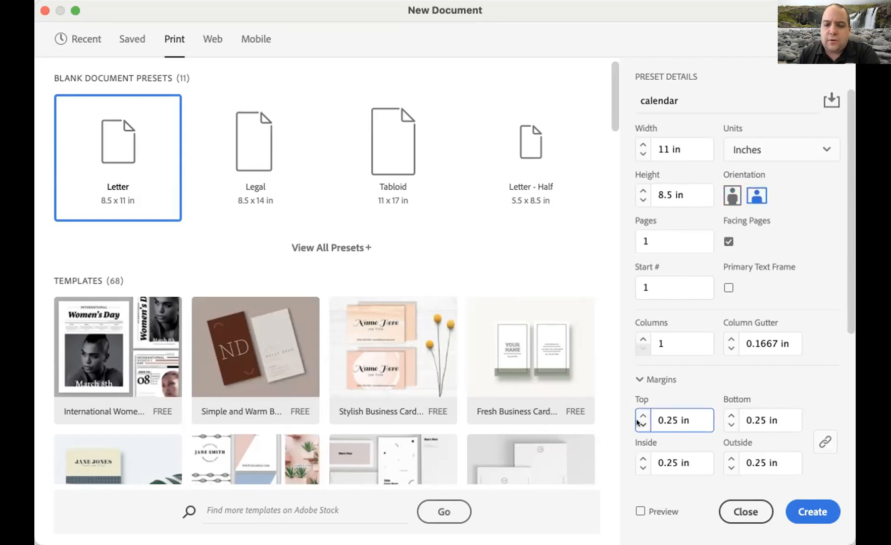
{"action": "left_click", "coordinate": [825, 442]}
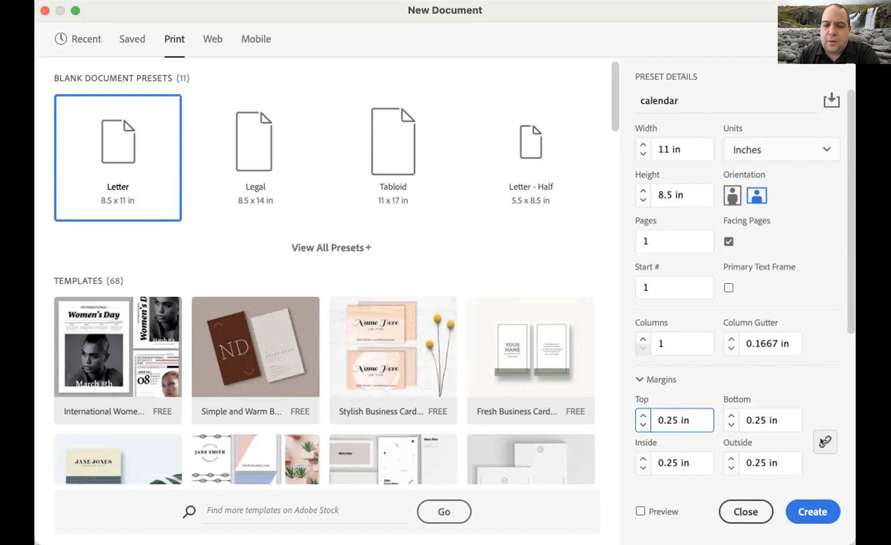
{"action": "left_click", "coordinate": [694, 426]}
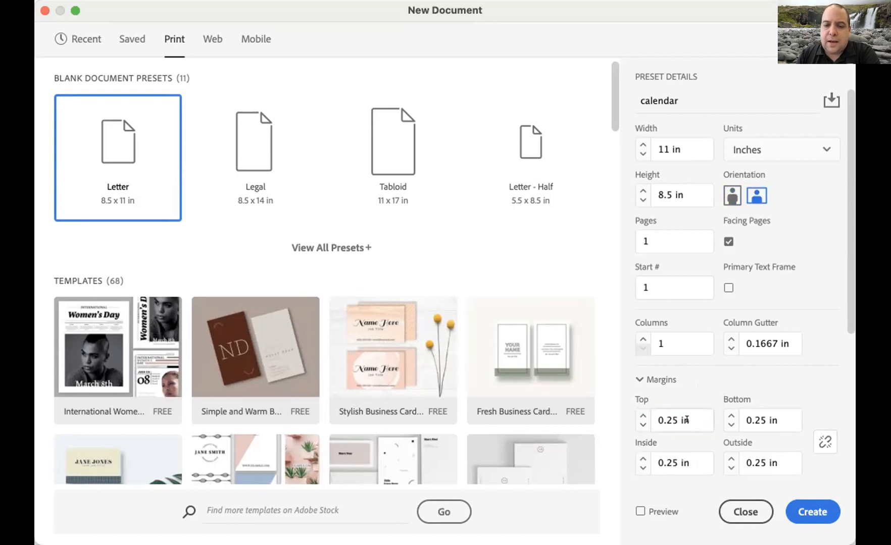
{"action": "triple_click", "coordinate": [687, 420]}
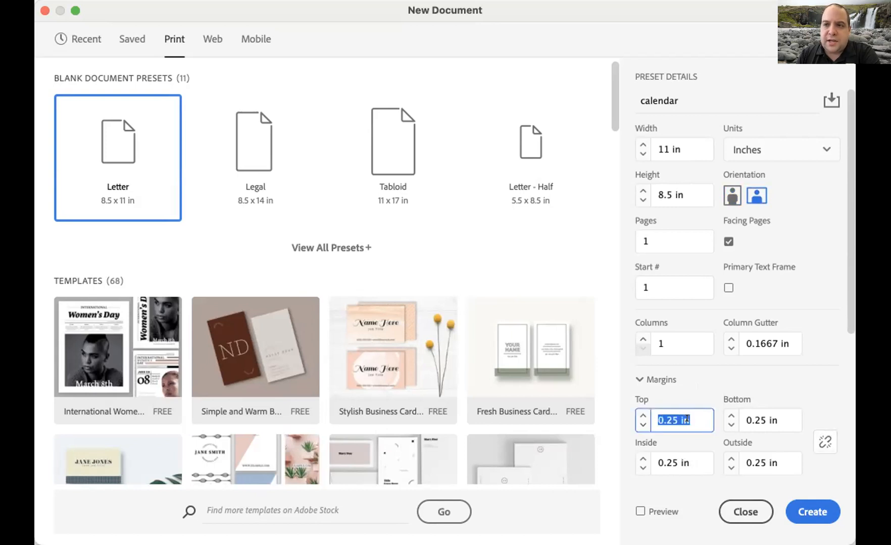
{"action": "type", "text": "1.5"}
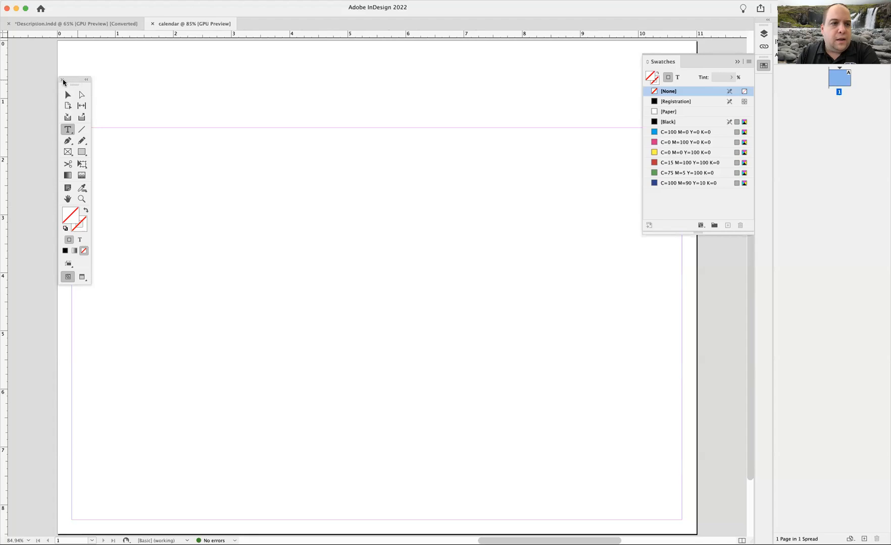
Draw a rectangle about 1.72 in wide and 1.46 in high inside the page's left margin.
{"action": "left_click_drag", "start_coordinate": [64, 82], "coordinate": [41, 78]}
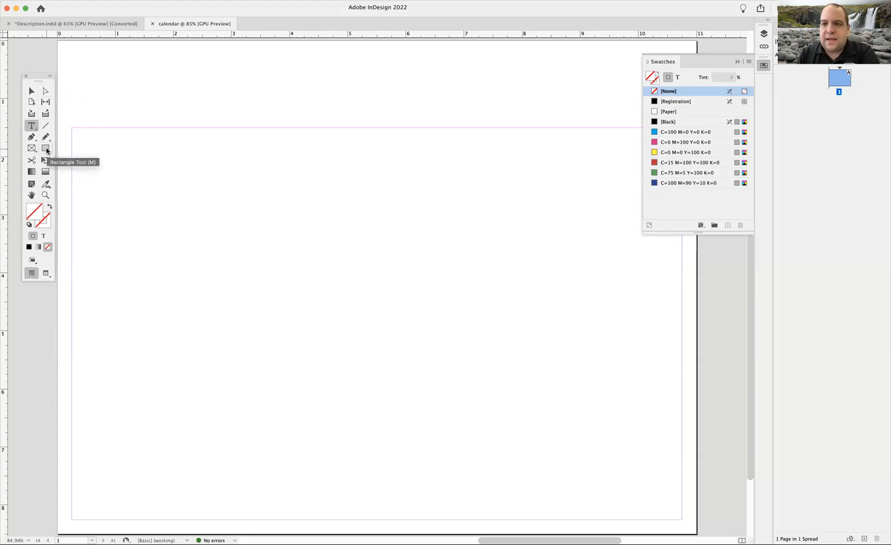
{"action": "left_click", "coordinate": [47, 151]}
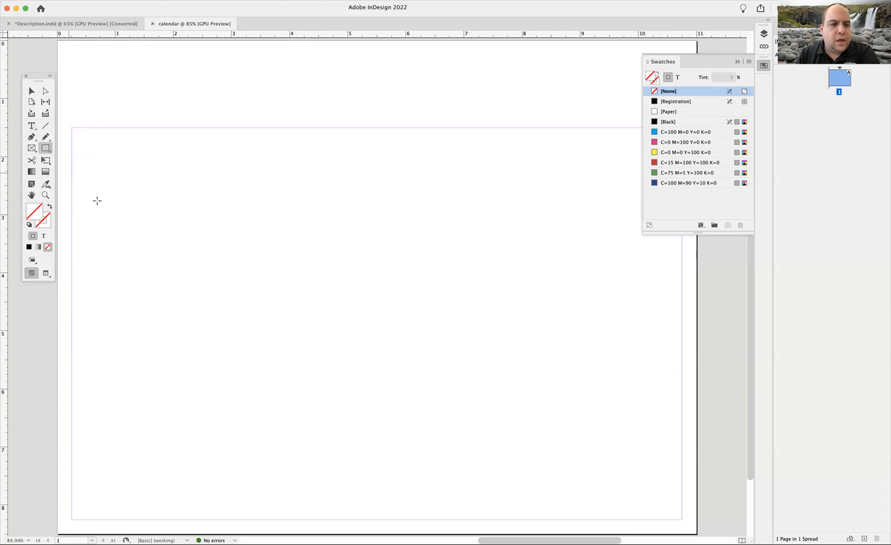
{"action": "left_click_drag", "start_coordinate": [81, 186], "coordinate": [181, 271]}
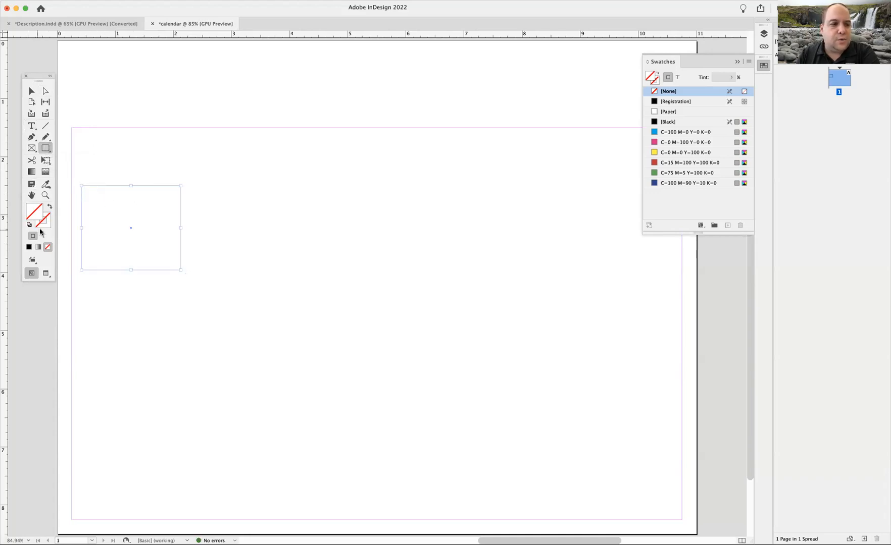
Give the rectangle a black stroke and a [Paper] fill.
{"action": "left_click", "coordinate": [29, 247]}
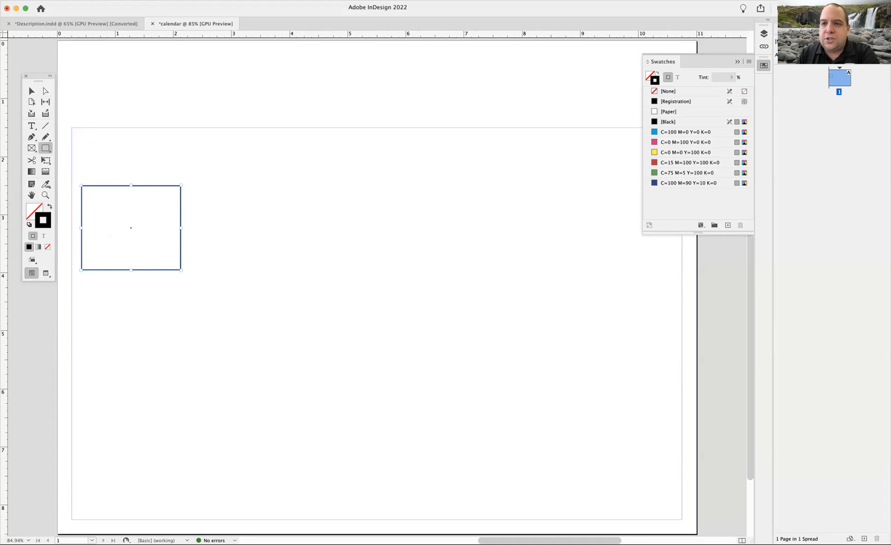
{"action": "left_click", "coordinate": [791, 28]}
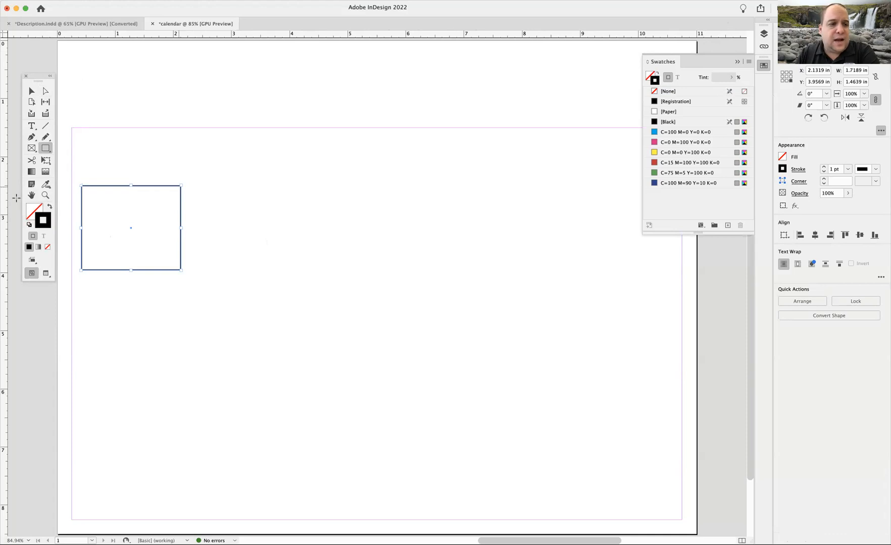
{"action": "left_click", "coordinate": [33, 210]}
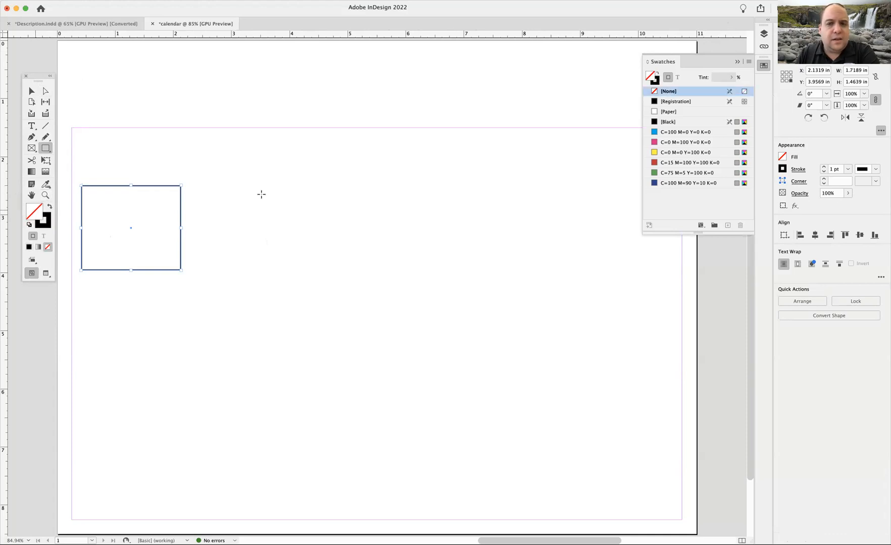
{"action": "left_click", "coordinate": [669, 112]}
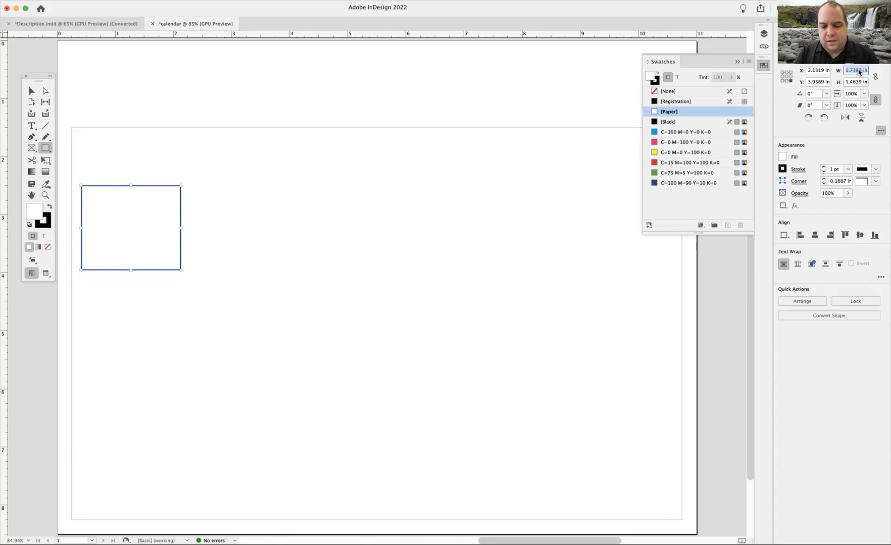
Set the rectangle's width to 1.5 in and its height to 1.25 in.
{"action": "key", "text": "Return"}
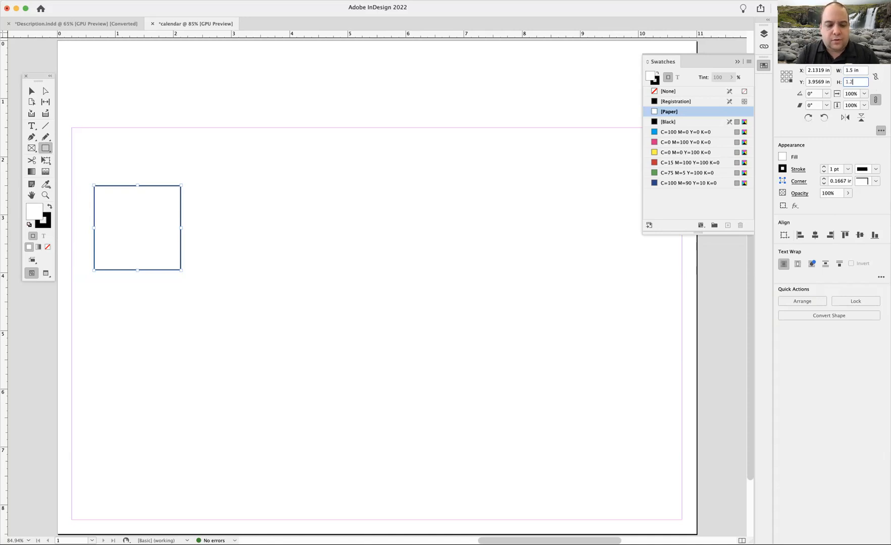
{"action": "type", "text": "1.25"}
{"action": "key", "text": "Return"}
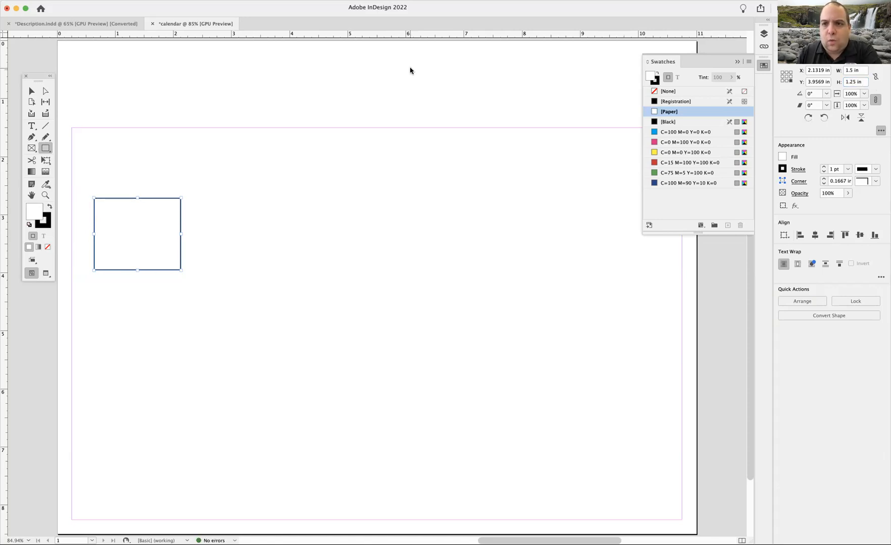
Move the rectangle flush with the page's left margin, with its lower-right corner at X 1.75 in, Y 3.3 in.
{"action": "left_click", "coordinate": [31, 91]}
{"action": "left_click_drag", "start_coordinate": [149, 219], "coordinate": [127, 180]}
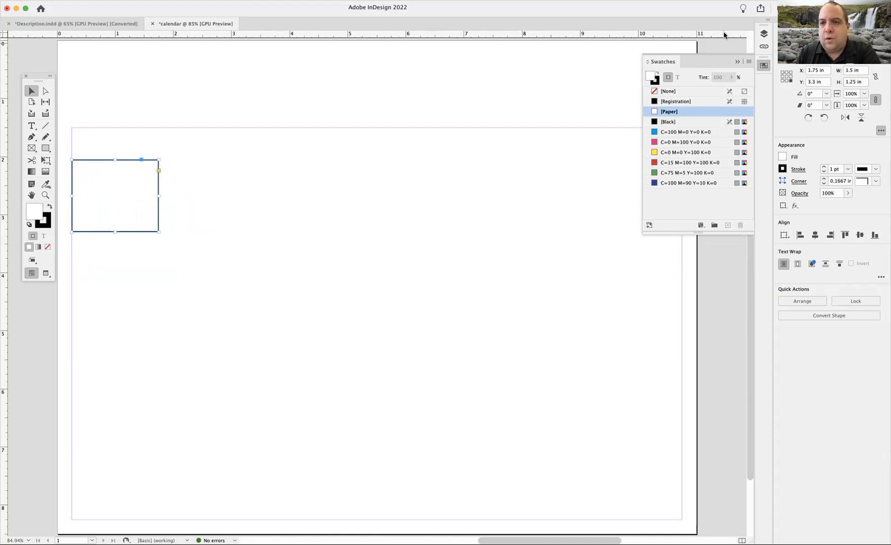
{"action": "left_click", "coordinate": [737, 61]}
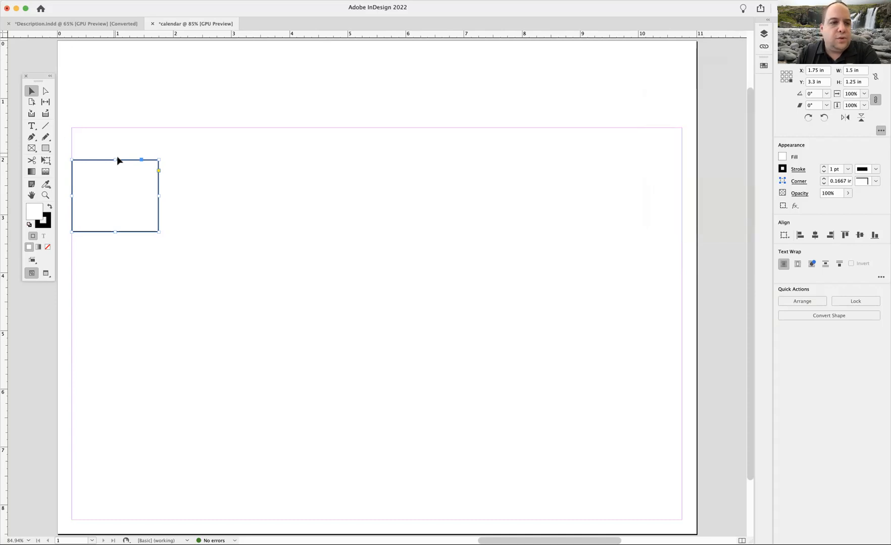
Start Step and Repeat on the rectangle with the grid option off and both offsets set to 0 in.
{"action": "left_click", "coordinate": [89, 0]}
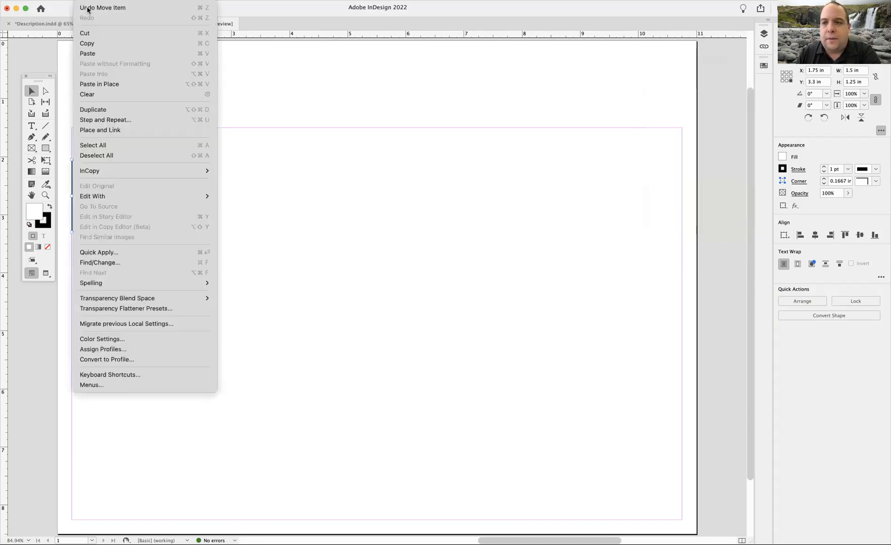
{"action": "left_click", "coordinate": [92, 120]}
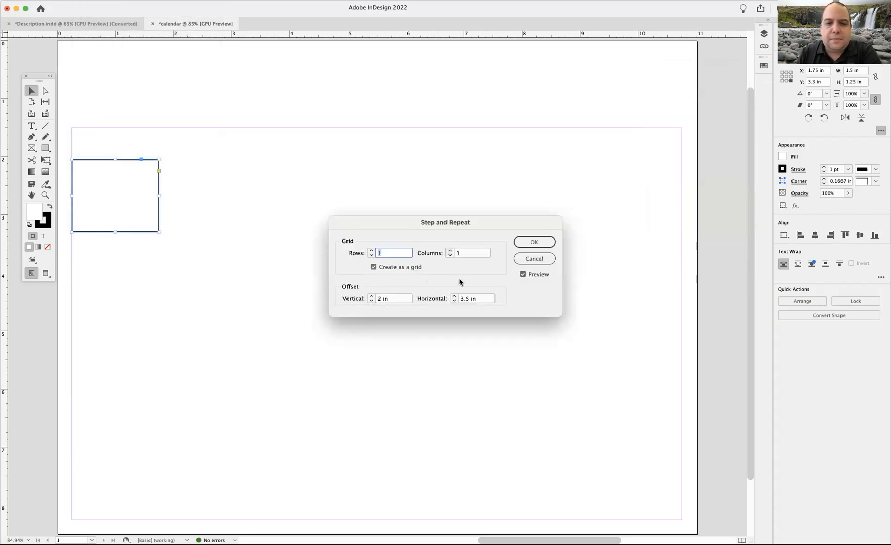
{"action": "left_click", "coordinate": [374, 267]}
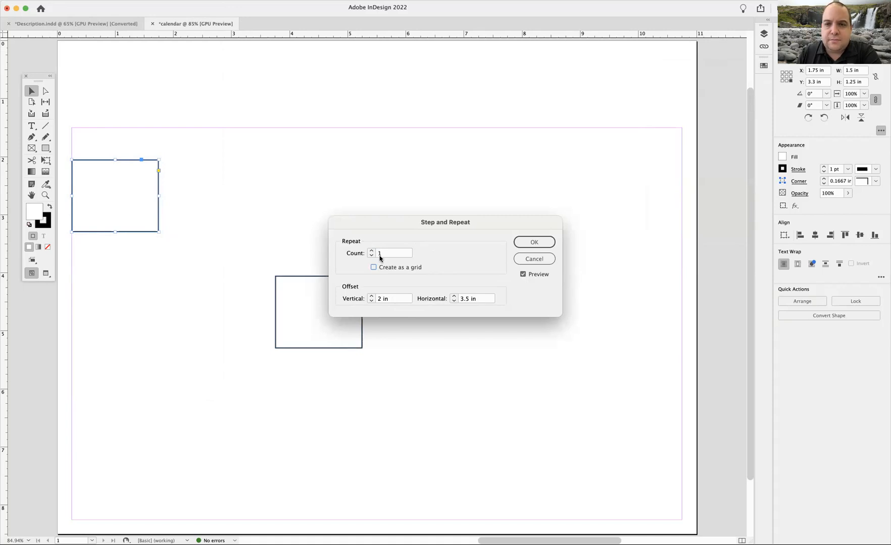
{"action": "left_click", "coordinate": [390, 300]}
{"action": "triple_click", "coordinate": [390, 299]}
{"action": "type", "text": "0"}
{"action": "key", "text": "Tab"}
{"action": "type", "text": "0"}
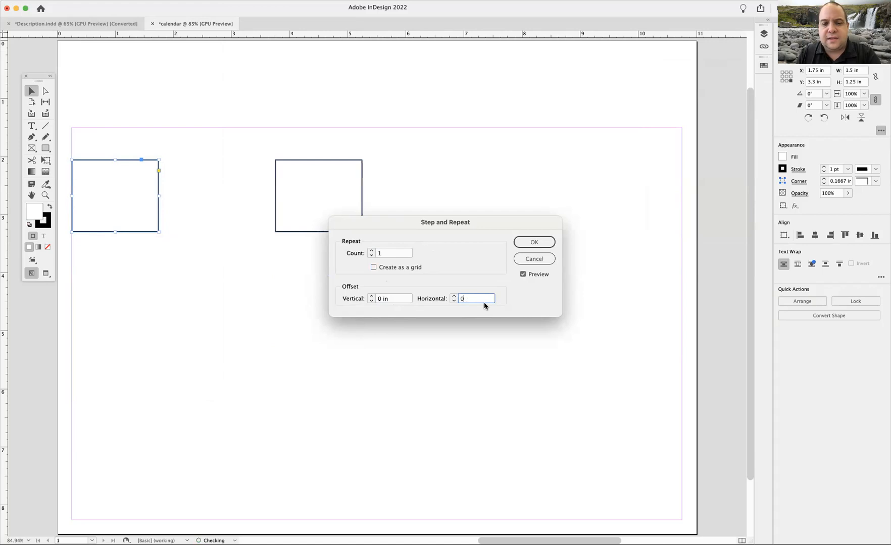
Repeat the rectangle 6 times with a horizontal offset of 1.5 in.
{"action": "left_click", "coordinate": [388, 255]}
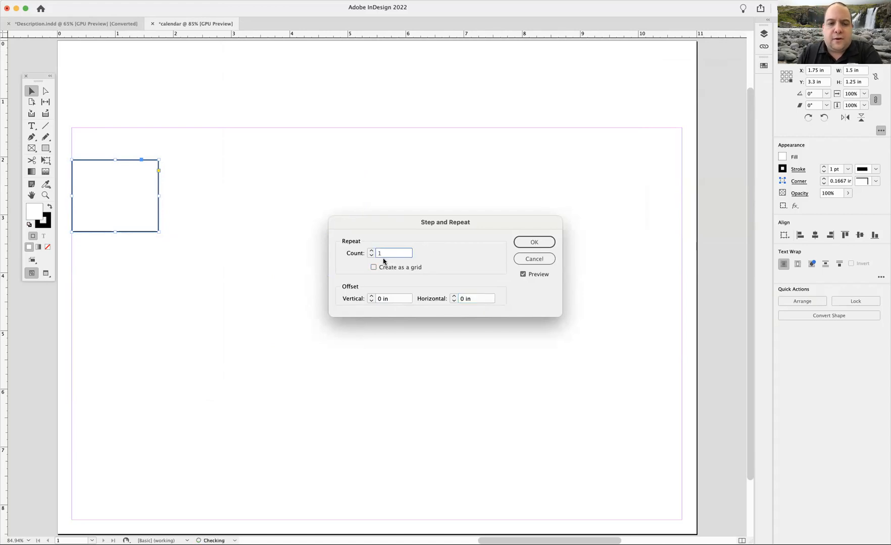
{"action": "left_click_drag", "start_coordinate": [382, 253], "coordinate": [355, 249]}
{"action": "type", "text": "6"}
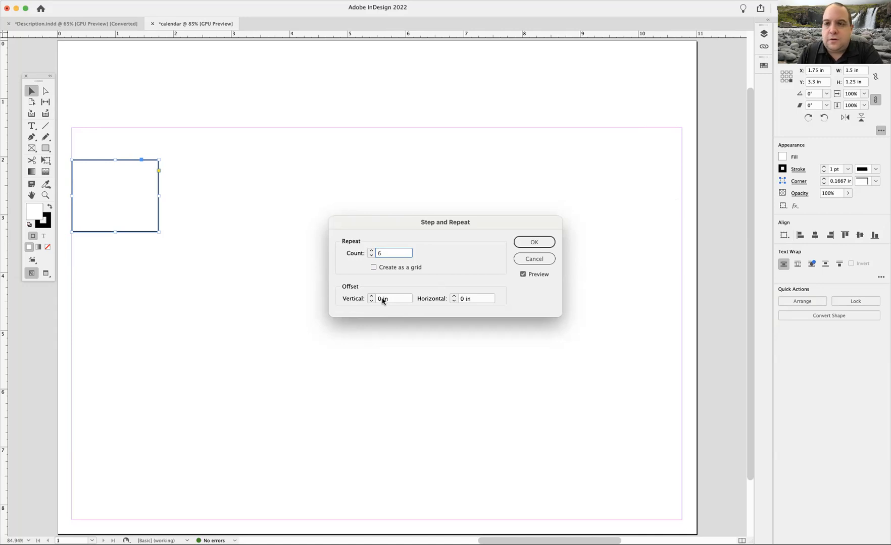
{"action": "left_click", "coordinate": [473, 300]}
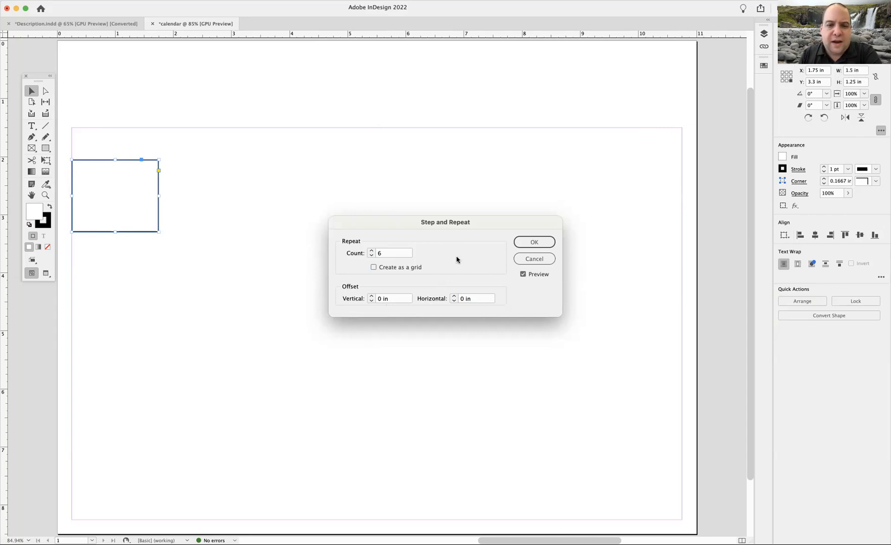
{"action": "left_click", "coordinate": [469, 298]}
{"action": "type", "text": "1.5"}
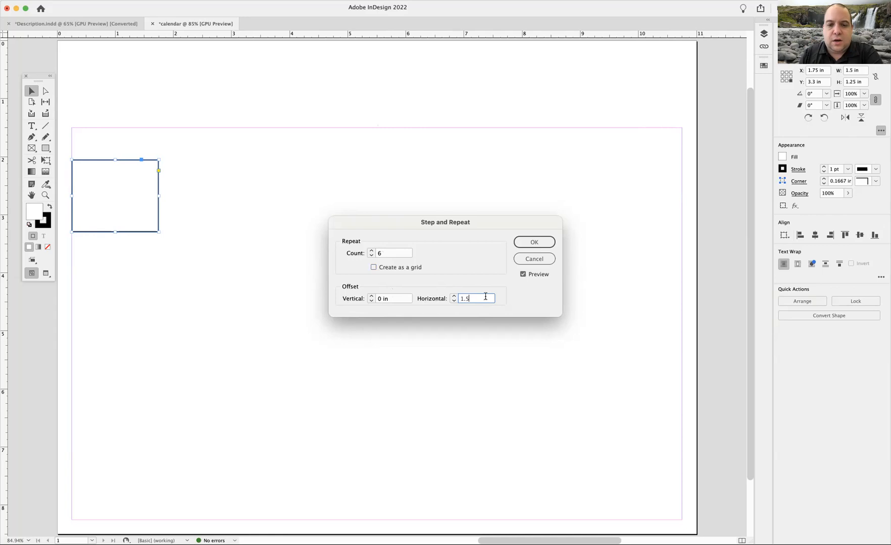
{"action": "left_click", "coordinate": [532, 243]}
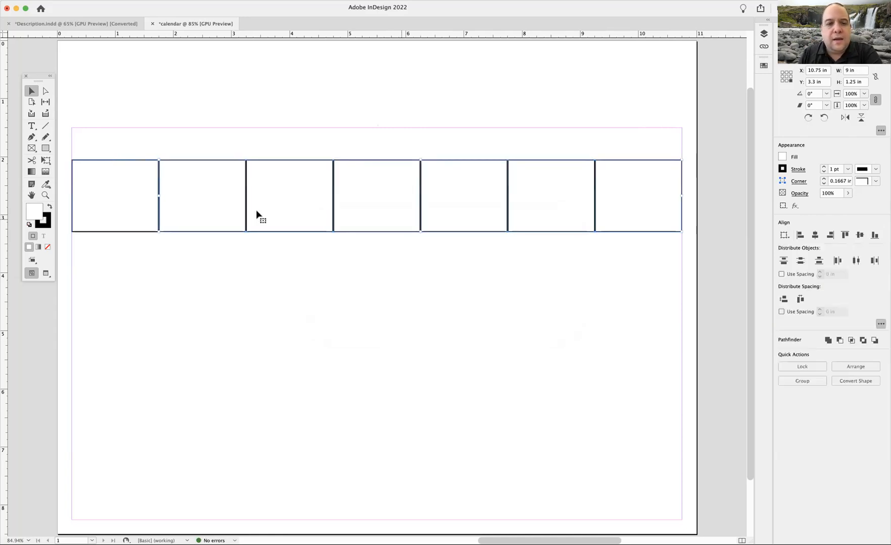
Select the whole row of seven boxes and start Step and Repeat with the count and both offsets at 0.
{"action": "left_click_drag", "start_coordinate": [117, 139], "coordinate": [629, 223]}
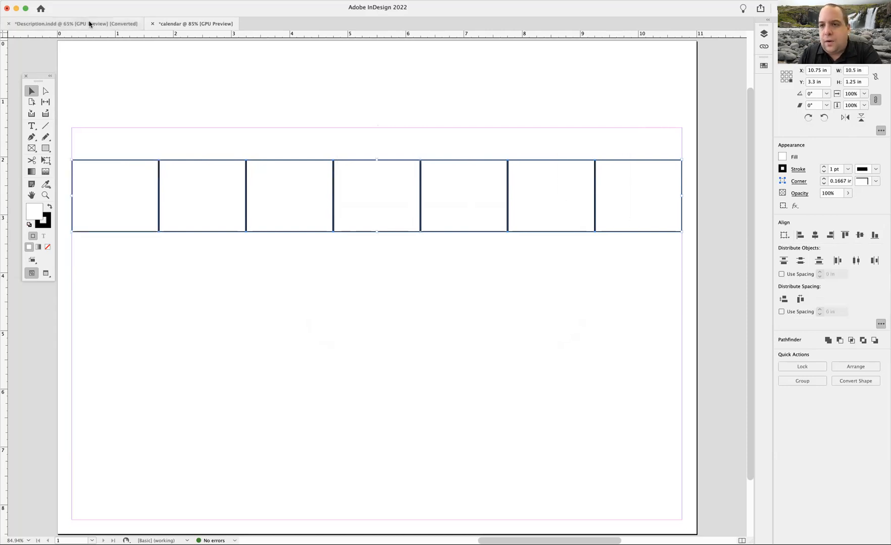
{"action": "left_click", "coordinate": [83, 1]}
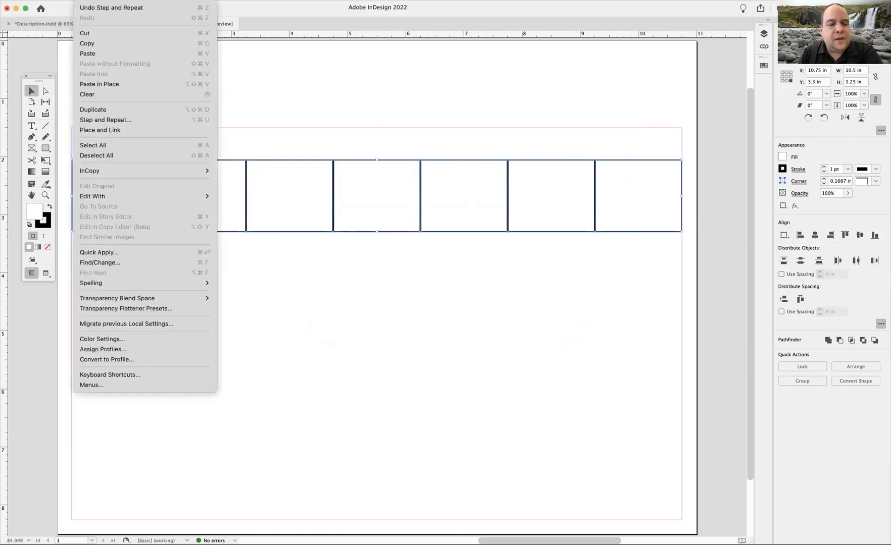
{"action": "left_click", "coordinate": [107, 120]}
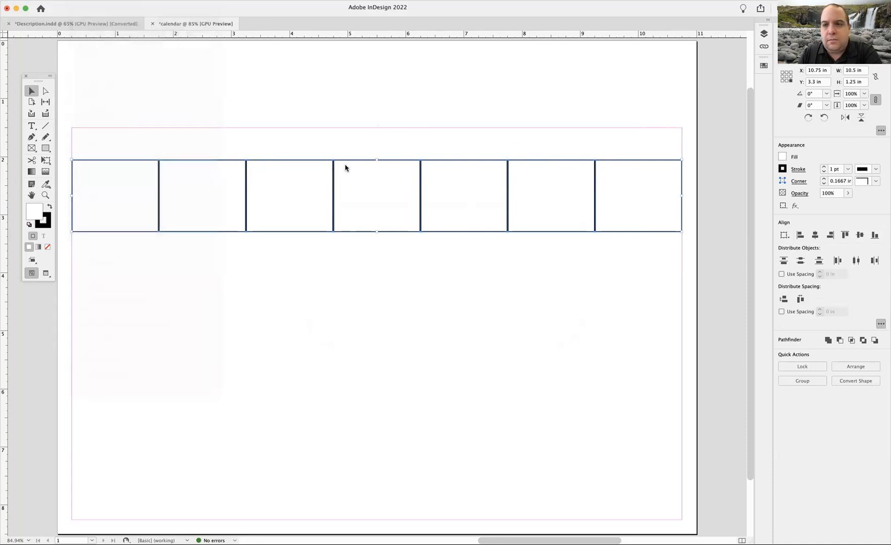
{"action": "type", "text": "0"}
{"action": "triple_click", "coordinate": [472, 299]}
{"action": "type", "text": "0"}
{"action": "left_click", "coordinate": [393, 300]}
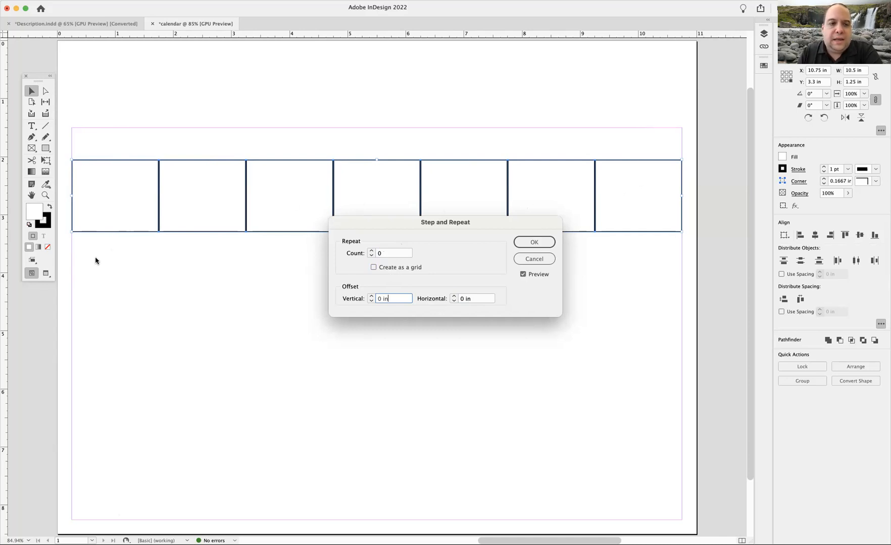
Repeat the row of boxes 4 times with a vertical offset of 1.25 in.
{"action": "left_click", "coordinate": [391, 254]}
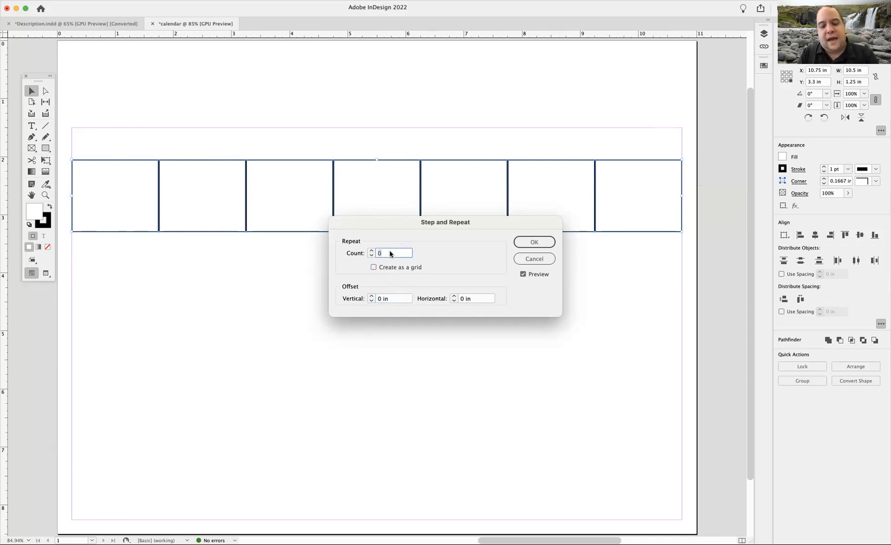
{"action": "type", "text": "4"}
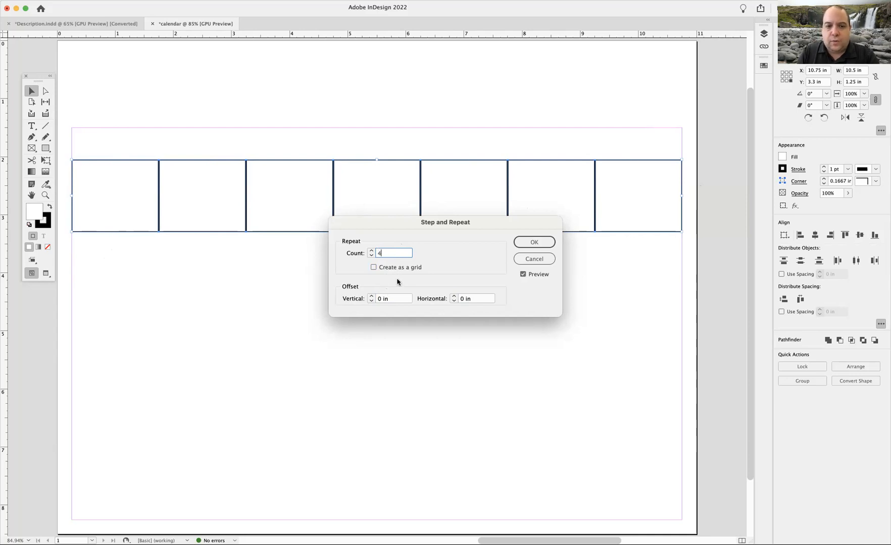
{"action": "left_click", "coordinate": [399, 300]}
{"action": "double_click", "coordinate": [399, 300]}
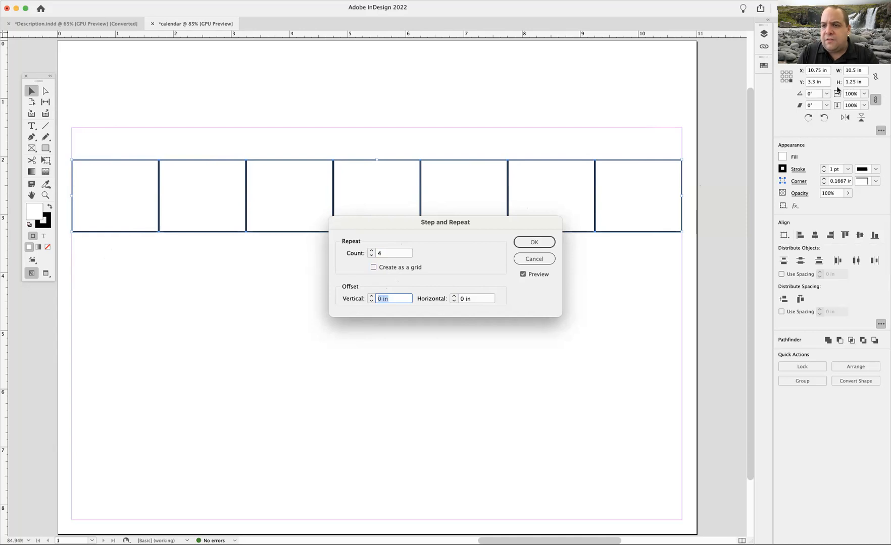
{"action": "type", "text": "1.25"}
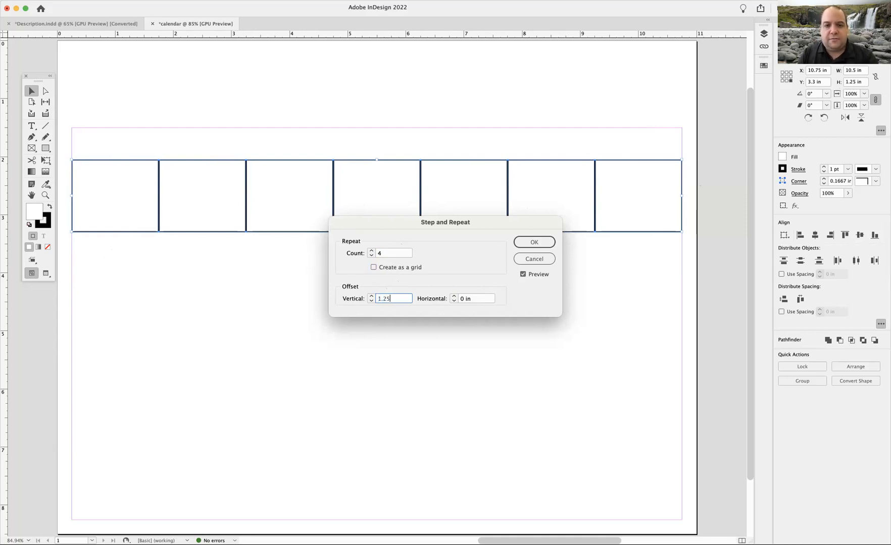
{"action": "left_click", "coordinate": [534, 243]}
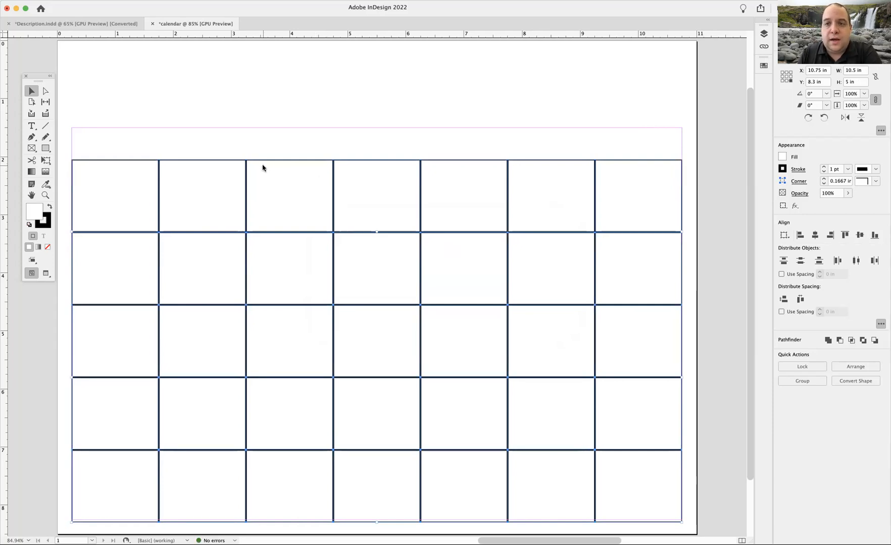
Select all the calendar boxes and group them into one object.
{"action": "left_click_drag", "start_coordinate": [99, 145], "coordinate": [617, 399]}
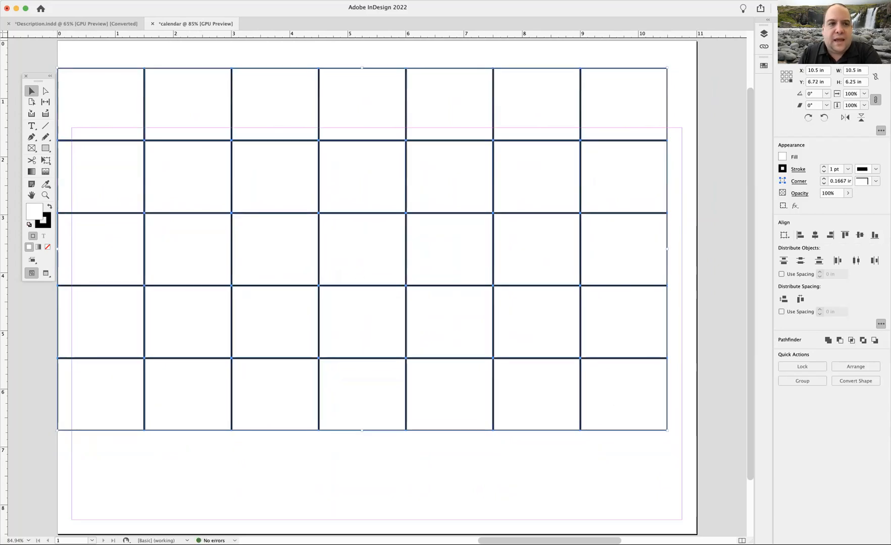
{"action": "left_click", "coordinate": [158, 1]}
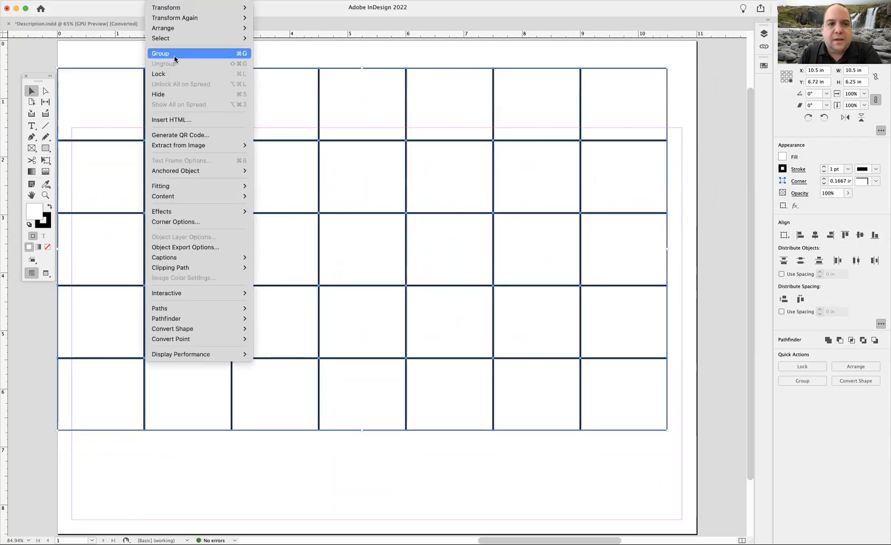
{"action": "key", "text": "Escape"}
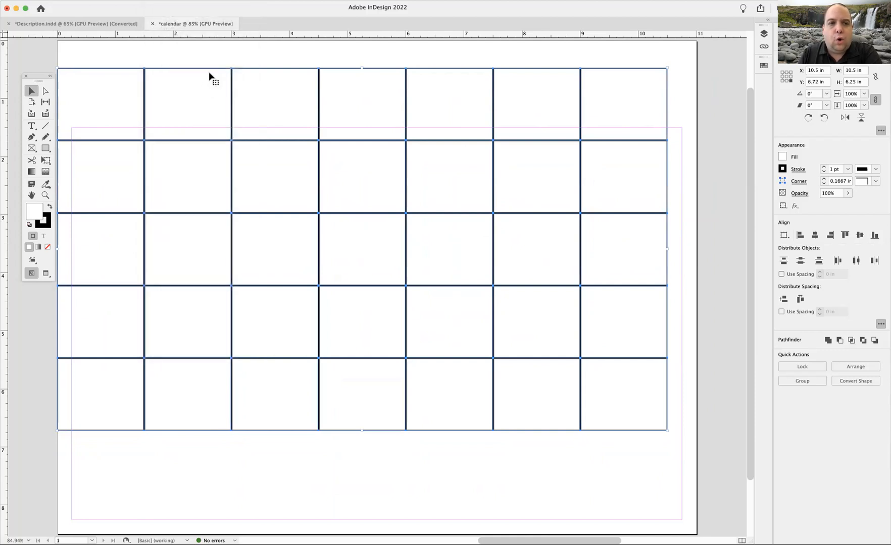
{"action": "right_click", "coordinate": [195, 96]}
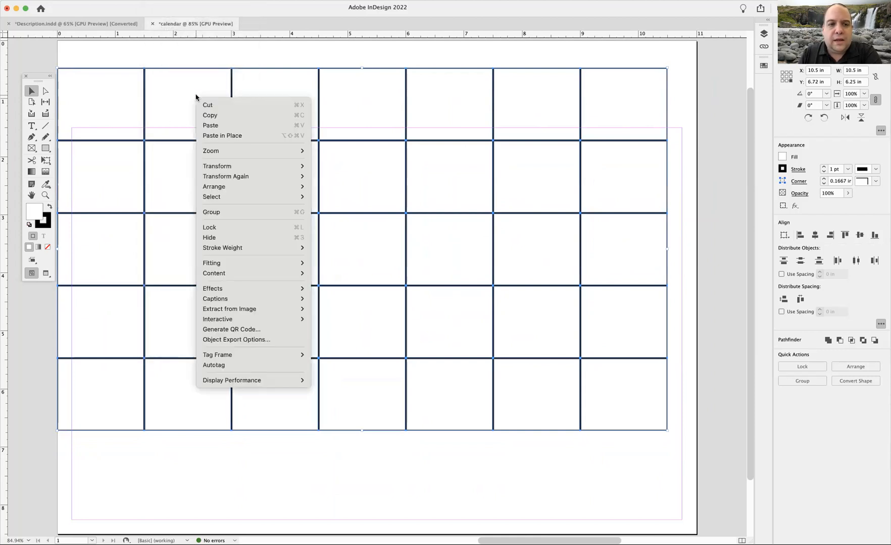
{"action": "left_click", "coordinate": [222, 213]}
Move the grouped grid flush with the side and bottom margins, with its lower-right corner at X 10.75 in, Y 8.25 in.
{"action": "left_click_drag", "start_coordinate": [111, 107], "coordinate": [147, 123]}
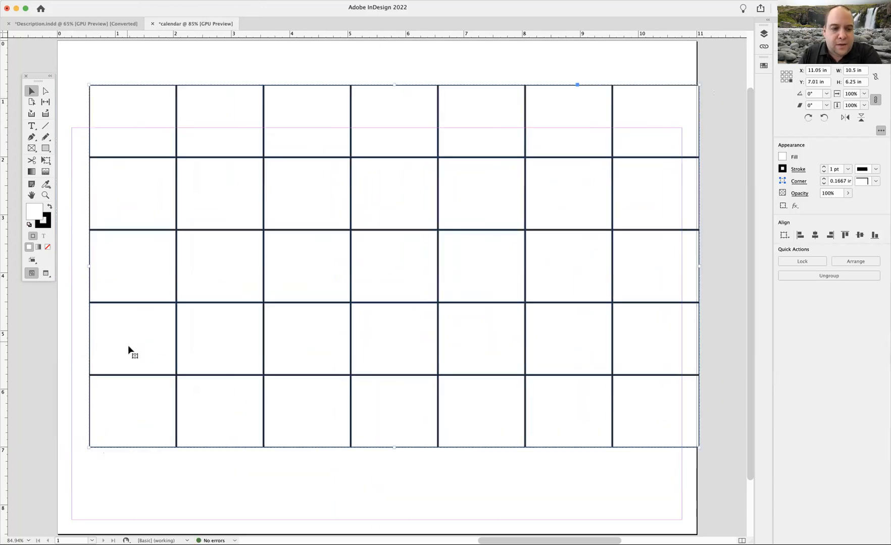
{"action": "left_click_drag", "start_coordinate": [137, 410], "coordinate": [120, 475]}
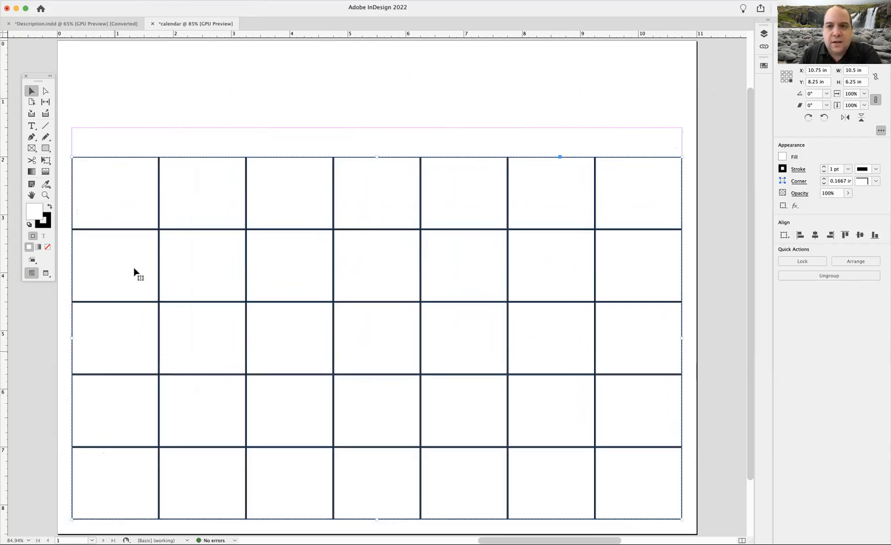
{"action": "left_click", "coordinate": [170, 126]}
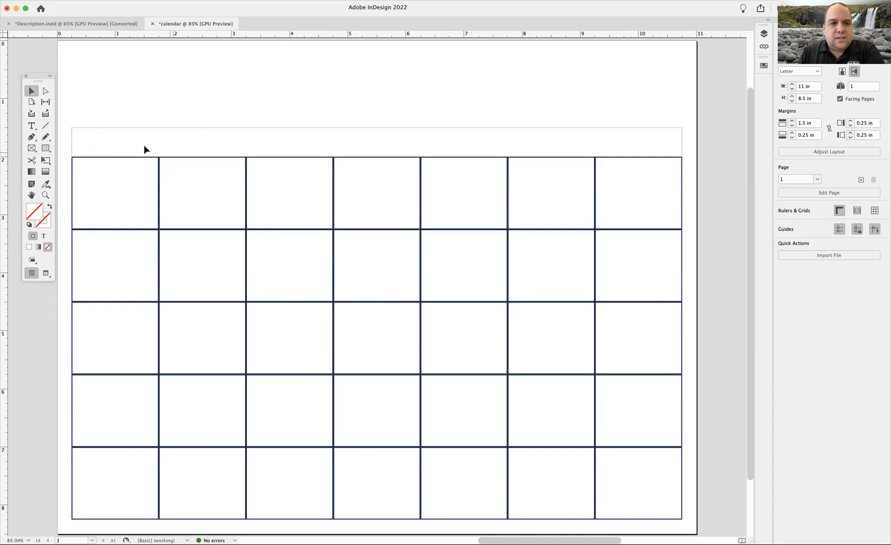
Draw a rectangle about 1.85 in by 0.63 in above the grid and fill it with [Black].
{"action": "left_click", "coordinate": [45, 148]}
{"action": "mouse_move", "coordinate": [104, 87]}
{"action": "left_mouse_down"}
{"action": "mouse_move", "coordinate": [155, 115]}
{"action": "mouse_move", "coordinate": [212, 123]}
{"action": "left_mouse_up"}
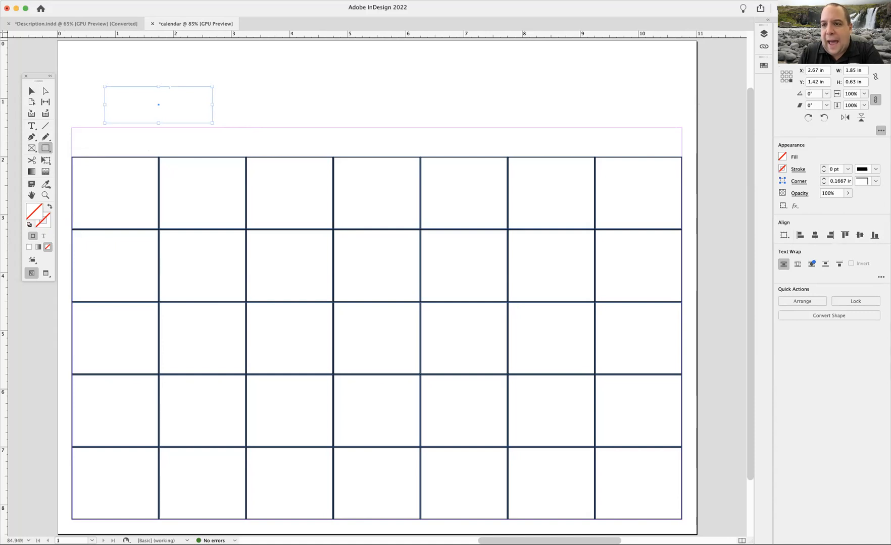
{"action": "left_click", "coordinate": [783, 157]}
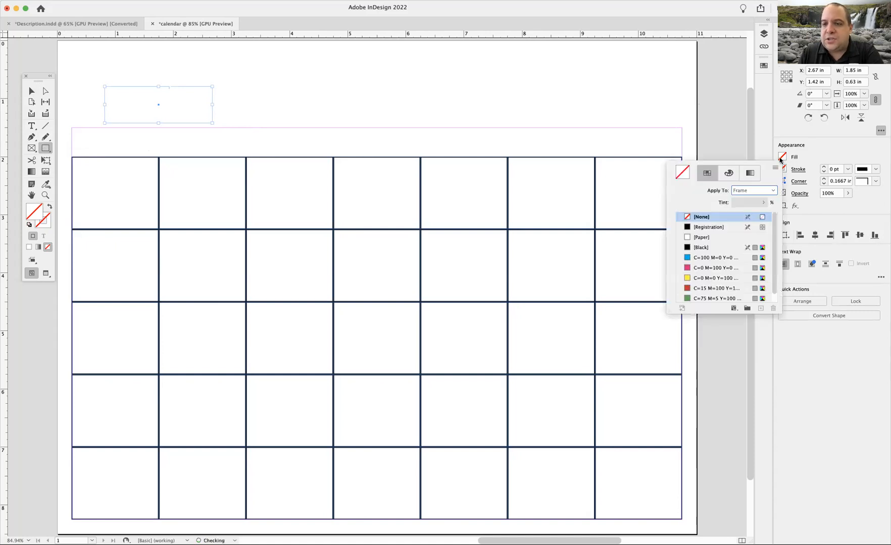
{"action": "left_click", "coordinate": [712, 247]}
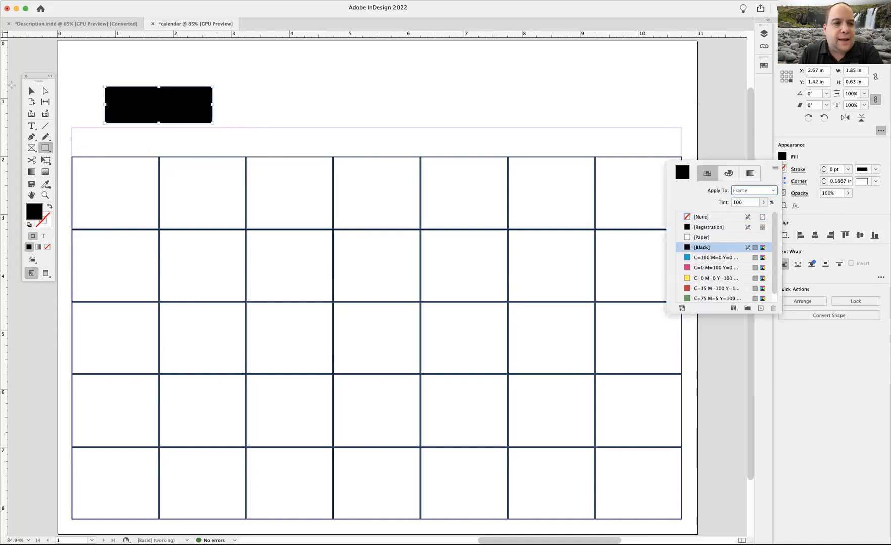
{"action": "left_click", "coordinate": [32, 92]}
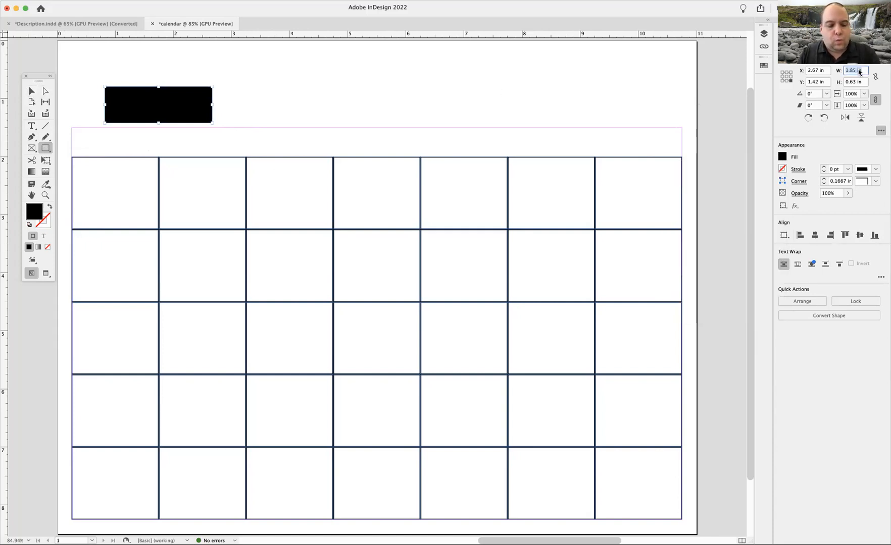
Set the black rectangle's width to 1.5 in and its height to 0.5 in.
{"action": "type", "text": "1.5"}
{"action": "key", "text": "Return"}
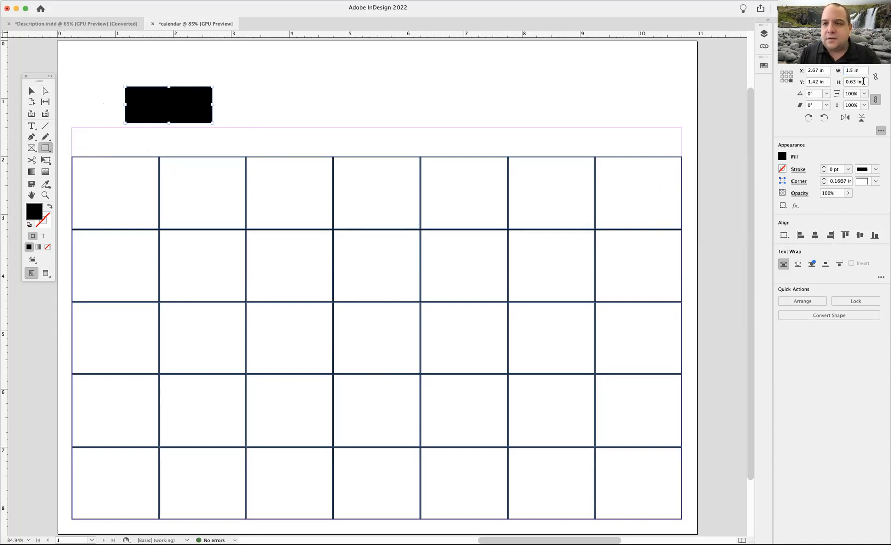
{"action": "type", "text": ".5"}
{"action": "key", "text": "Return"}
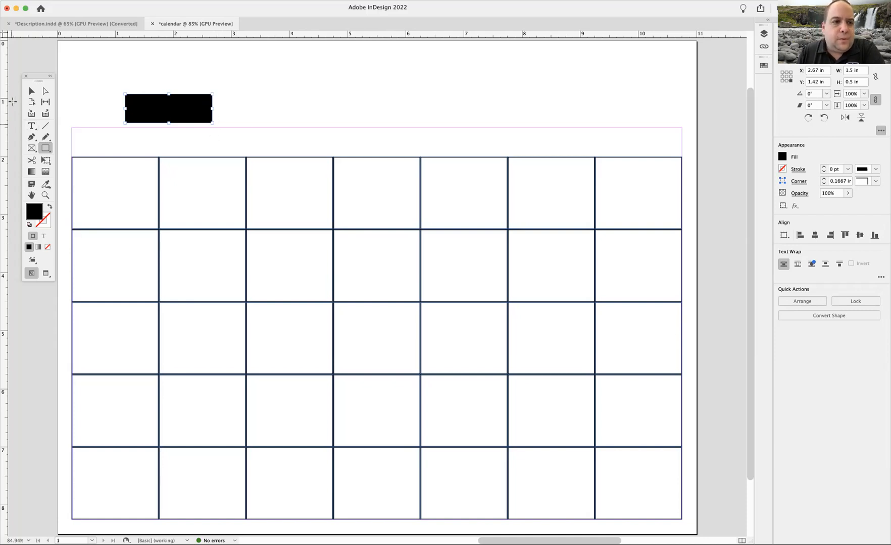
{"action": "left_click", "coordinate": [31, 91]}
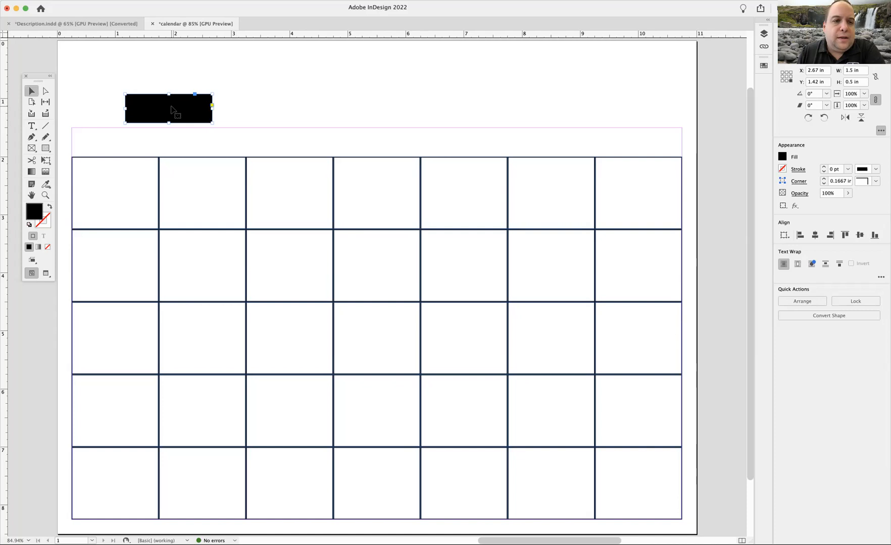
Create a text frame just above the black rectangle, about as wide as it, containing the word "day".
{"action": "left_click", "coordinate": [32, 126]}
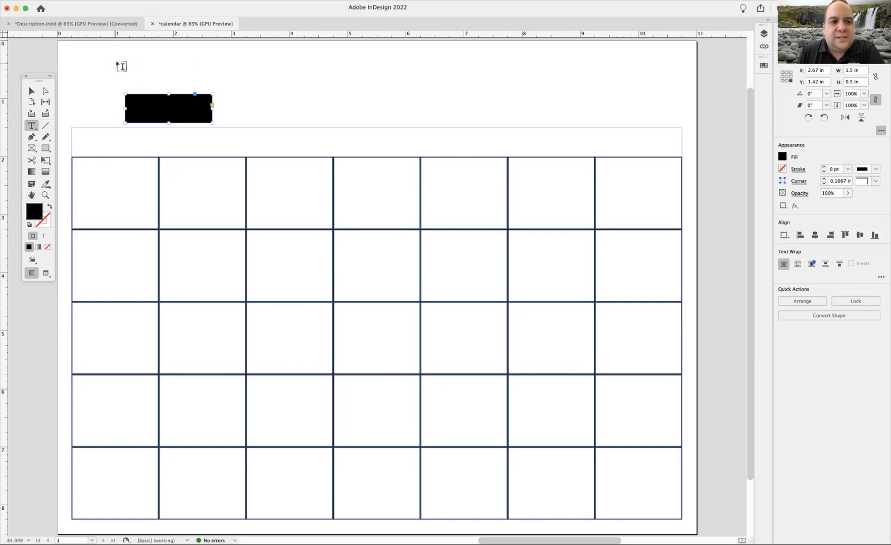
{"action": "left_click_drag", "start_coordinate": [123, 62], "coordinate": [213, 84]}
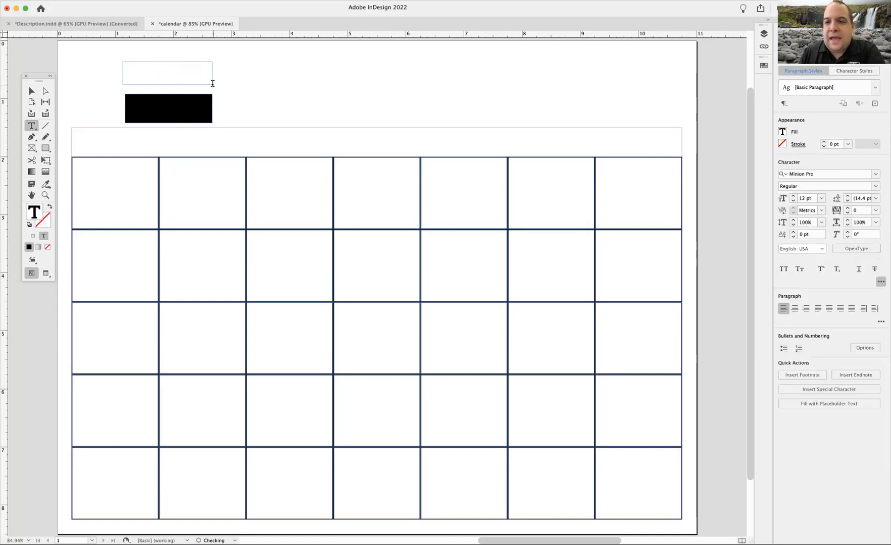
{"action": "type", "text": "day"}
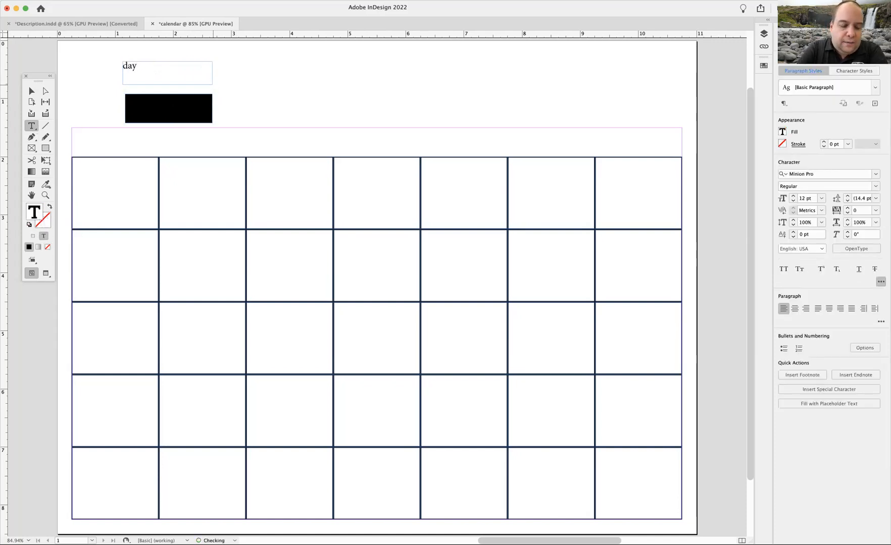
Set the "day" text to 18 pt and center it within its frame.
{"action": "key", "text": "super+a"}
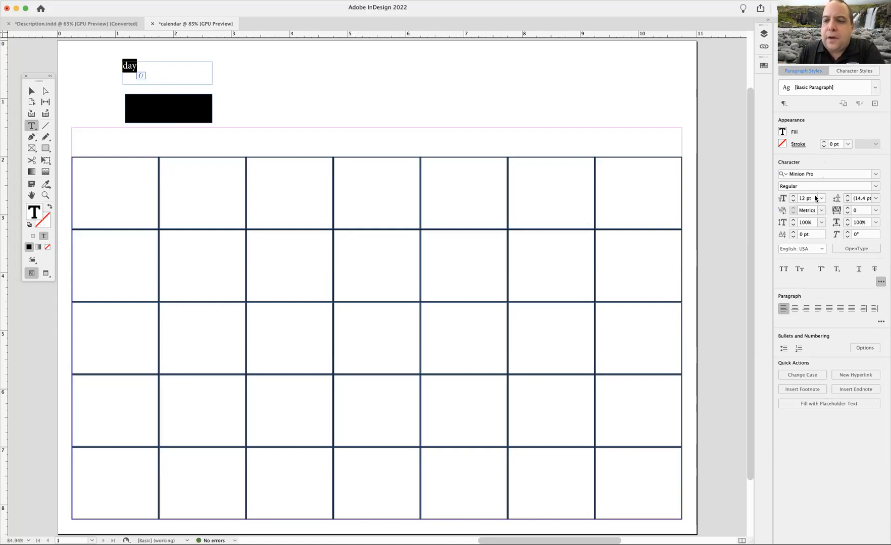
{"action": "left_click", "coordinate": [793, 197]}
{"action": "left_click", "coordinate": [793, 196]}
{"action": "left_click", "coordinate": [793, 197]}
{"action": "left_click", "coordinate": [793, 197]}
{"action": "left_click", "coordinate": [793, 197]}
{"action": "left_click", "coordinate": [793, 197]}
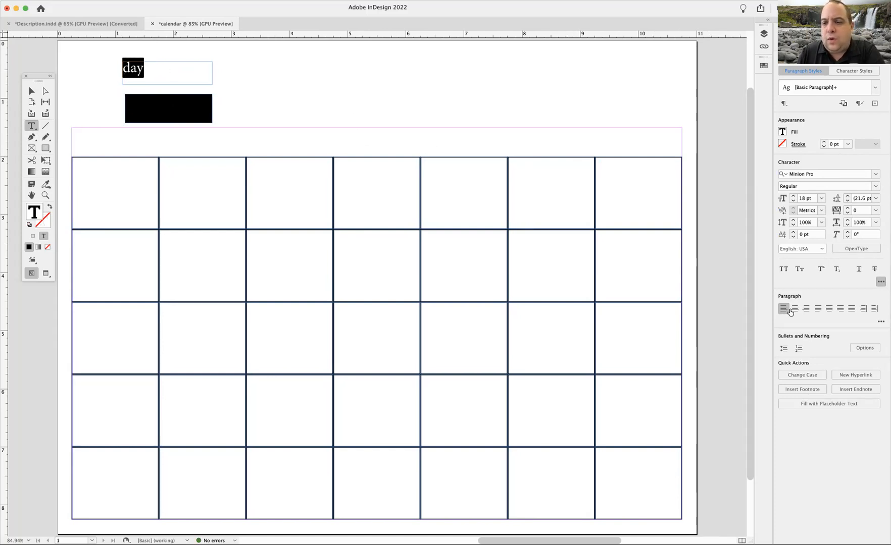
{"action": "left_click", "coordinate": [795, 308]}
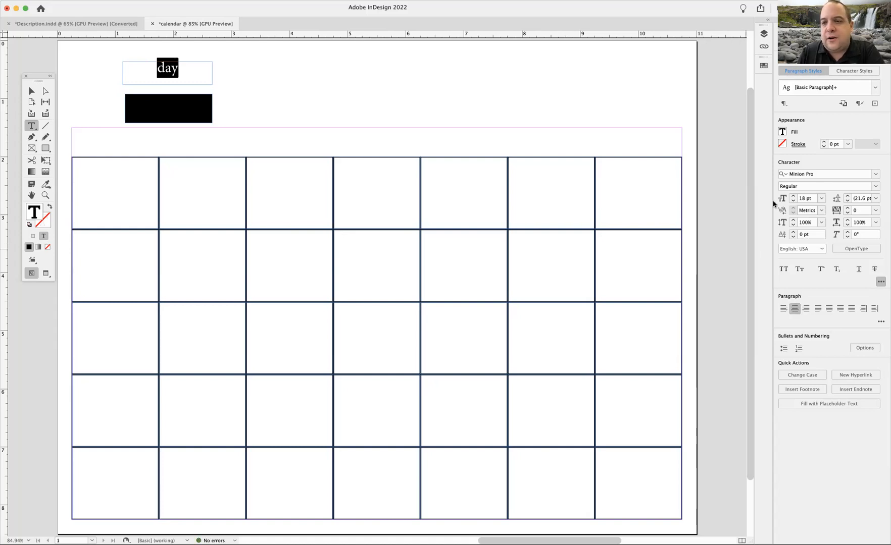
Change the fill color of the "day" text to [Paper].
{"action": "left_click", "coordinate": [782, 136]}
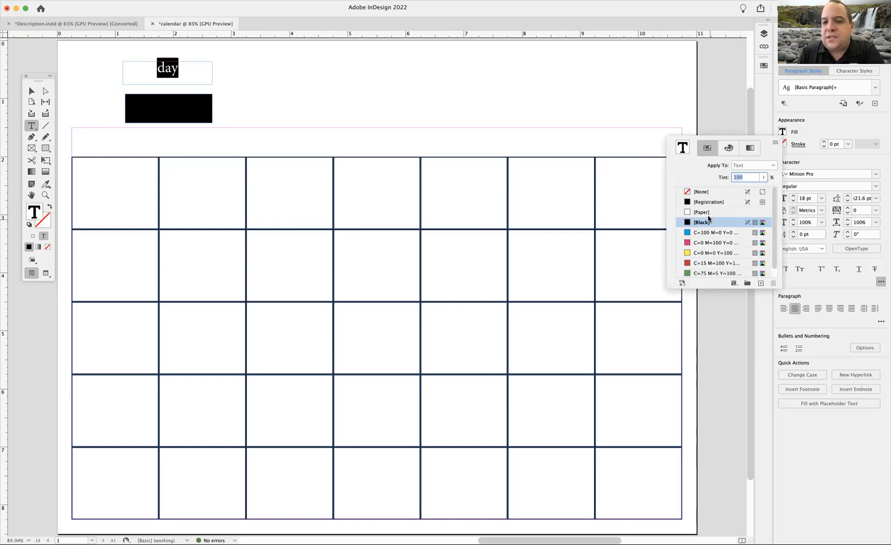
{"action": "left_click", "coordinate": [702, 212]}
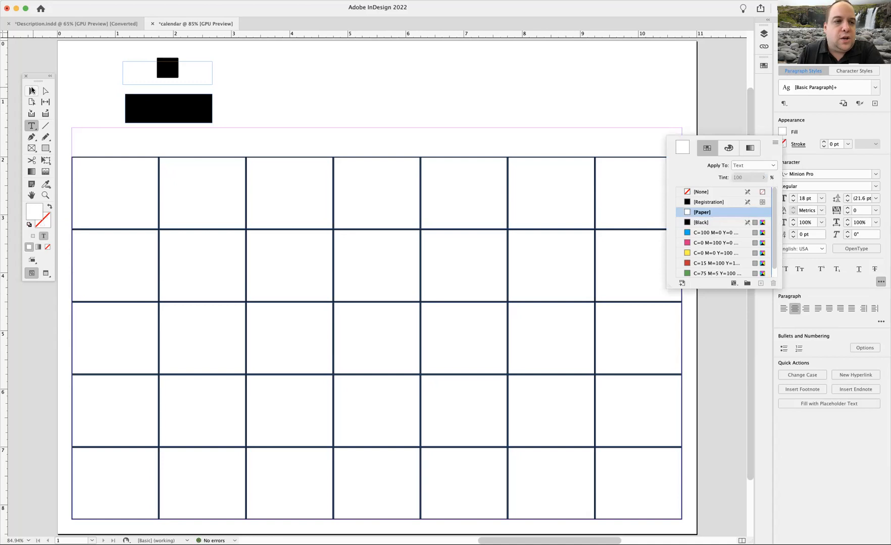
{"action": "left_click", "coordinate": [32, 90]}
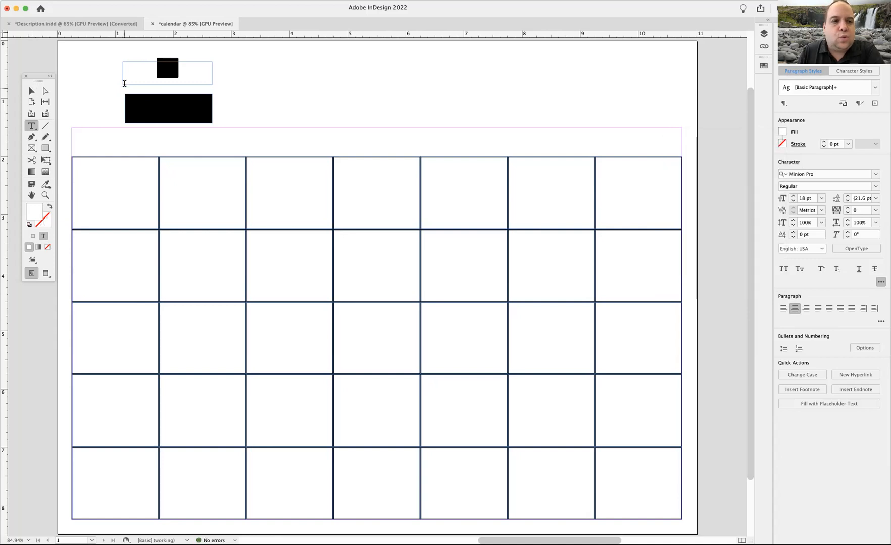
Move the "day" text frame onto the black rectangle and resize it to about 1.52 in by 0.27 in.
{"action": "left_click", "coordinate": [31, 91]}
{"action": "left_click_drag", "start_coordinate": [157, 68], "coordinate": [160, 106]}
{"action": "mouse_move", "coordinate": [215, 121]}
{"action": "left_mouse_down"}
{"action": "mouse_move", "coordinate": [239, 123]}
{"action": "mouse_move", "coordinate": [211, 126]}
{"action": "left_mouse_up"}
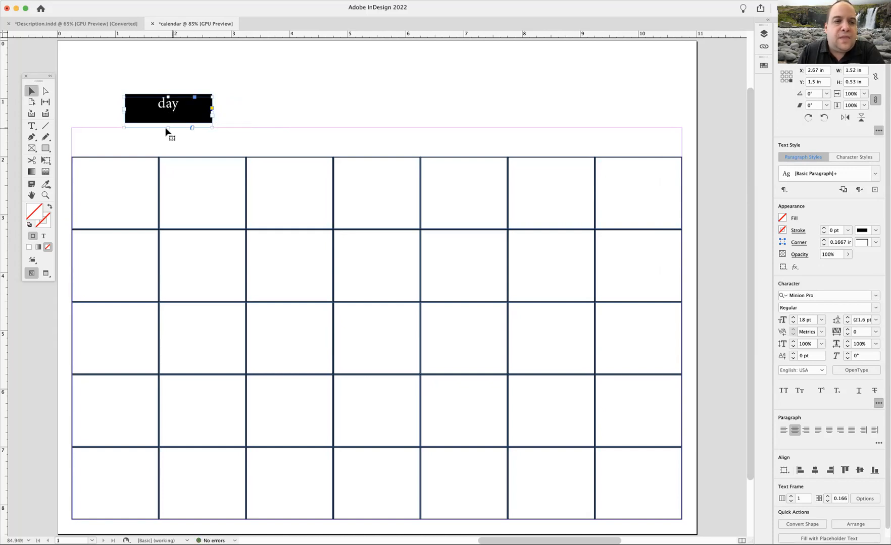
{"action": "left_click_drag", "start_coordinate": [168, 126], "coordinate": [170, 114]}
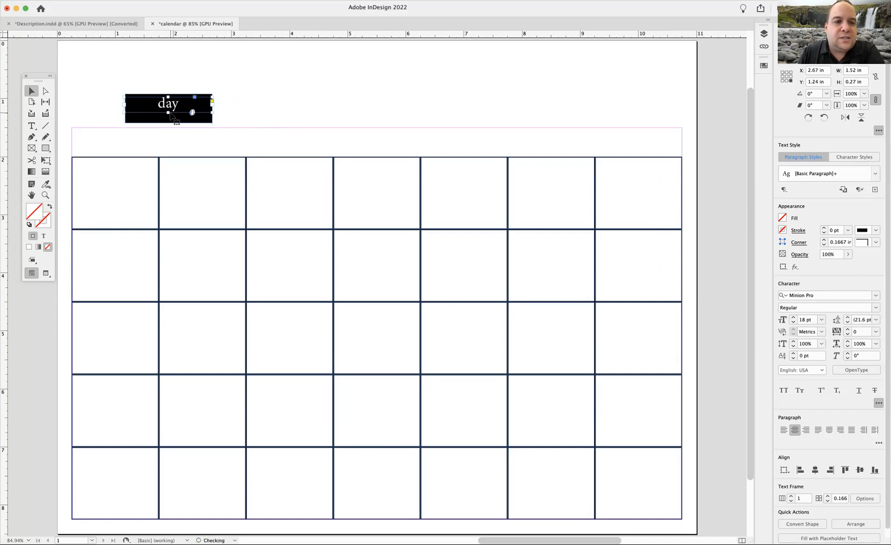
Nudge the "day" text frame down within the black rectangle until its lower edge is at Y 1.2817 in.
{"action": "key", "text": "Down"}
{"action": "key", "text": "Down"}
{"action": "key", "text": "Down"}
{"action": "key", "text": "Down"}
{"action": "key", "text": "Down"}
{"action": "key", "text": "Down"}
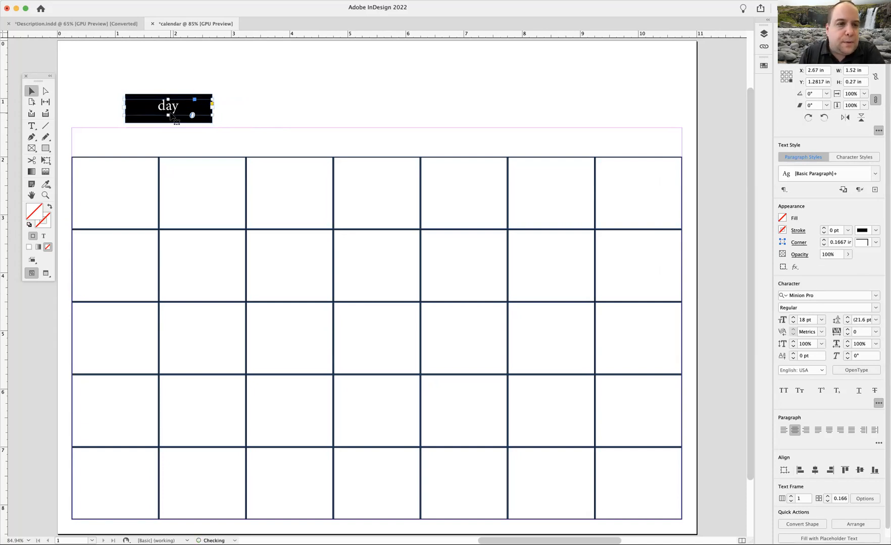
Reposition the "day" text frame within the black rectangle and resize it to about 1.49 in by 0.28 in.
{"action": "key", "text": "Up"}
{"action": "key", "text": "Right"}
{"action": "key", "text": "Right"}
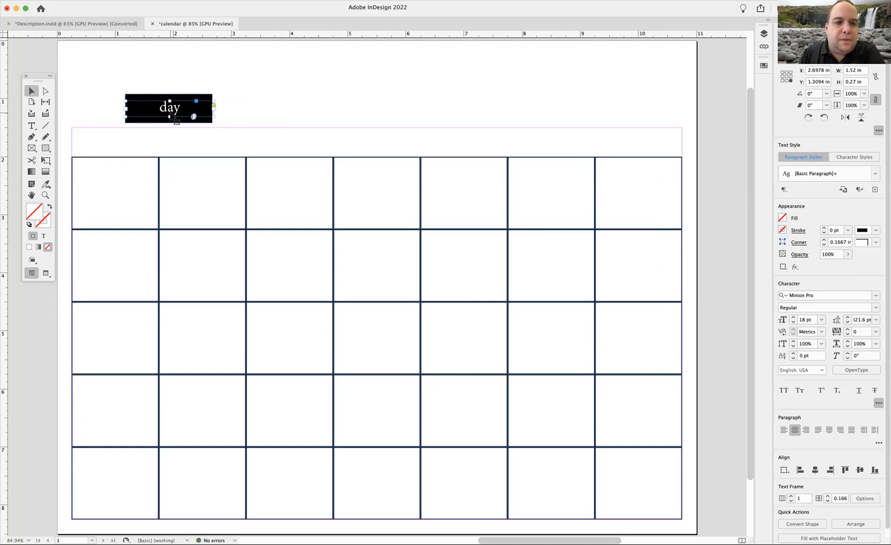
{"action": "left_click_drag", "start_coordinate": [213, 119], "coordinate": [212, 116]}
{"action": "left_click", "coordinate": [242, 121]}
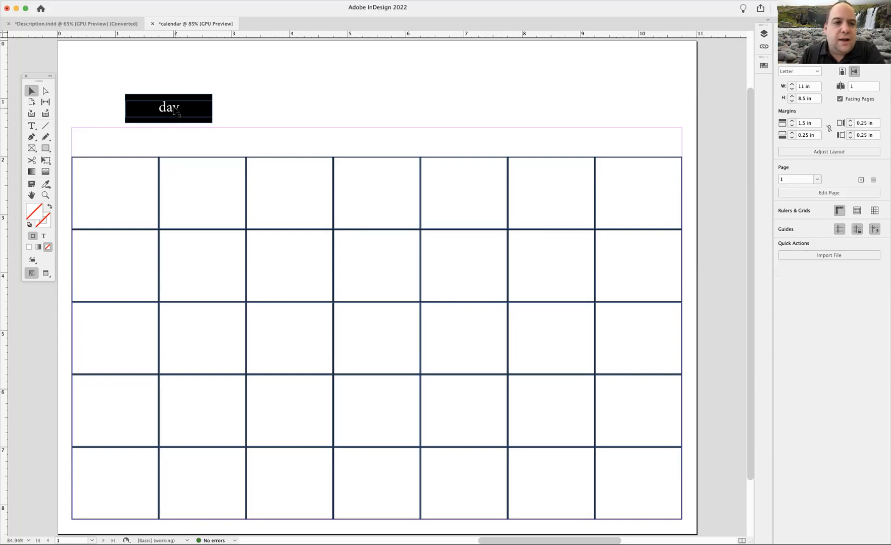
Change the font of the "day" text to Impact.
{"action": "double_click", "coordinate": [174, 111]}
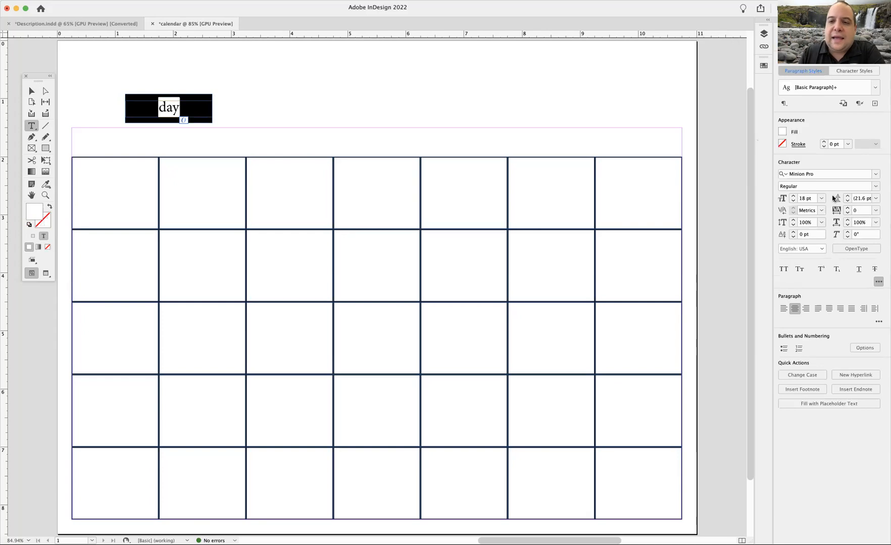
{"action": "left_click", "coordinate": [876, 174]}
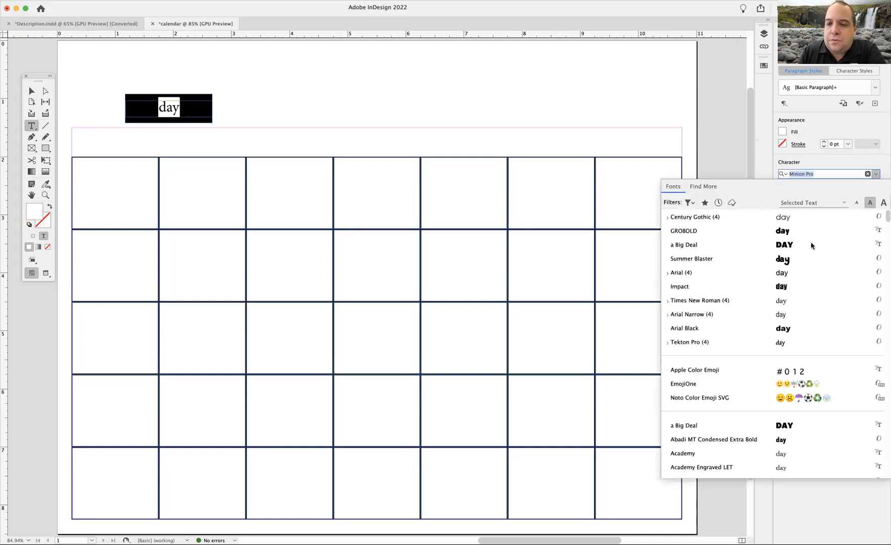
{"action": "left_click", "coordinate": [783, 291]}
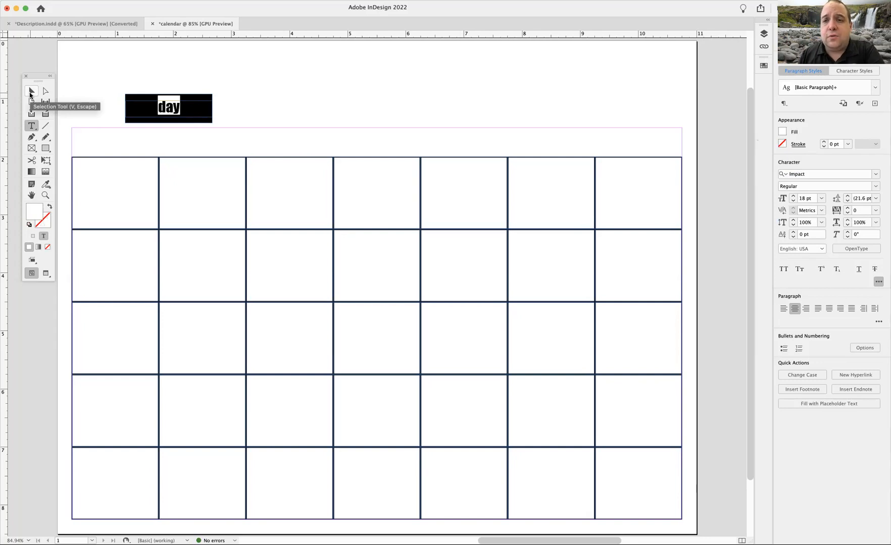
{"action": "left_click", "coordinate": [31, 93]}
{"action": "left_click", "coordinate": [148, 83]}
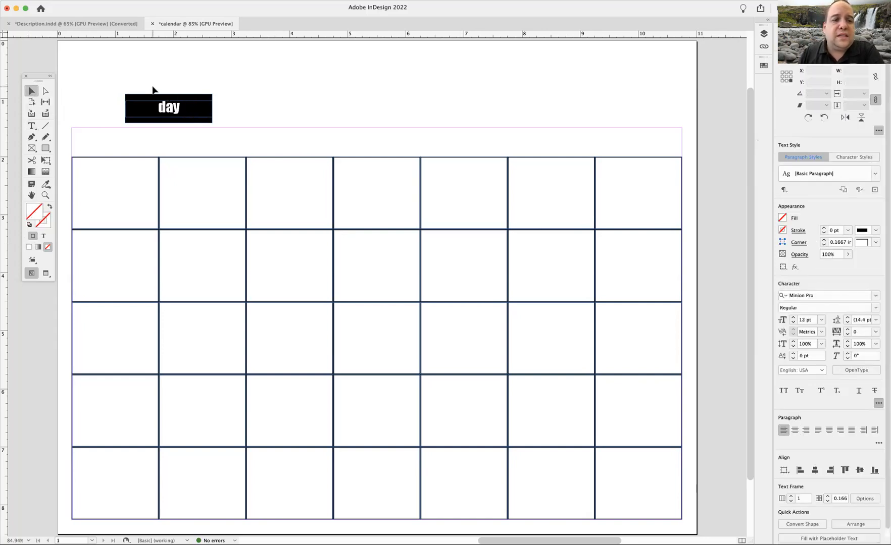
Move the black rectangle and its "day" label together into the header space above the grid's first column.
{"action": "left_click", "coordinate": [199, 121]}
{"action": "left_click_drag", "start_coordinate": [198, 106], "coordinate": [139, 135]}
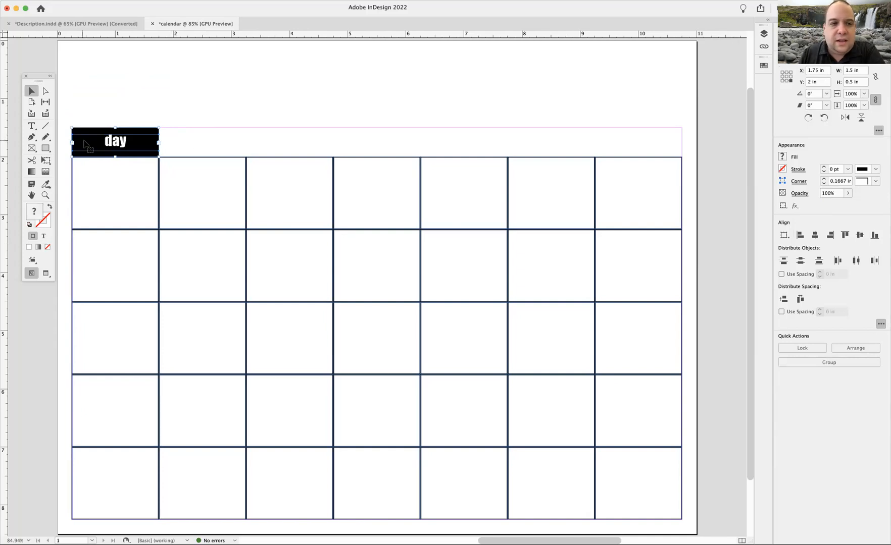
{"action": "left_click_drag", "start_coordinate": [89, 111], "coordinate": [126, 145]}
Start a Step and Repeat of the header box and label with a count of 6 and a vertical offset of 0 in.
{"action": "left_click", "coordinate": [80, 1]}
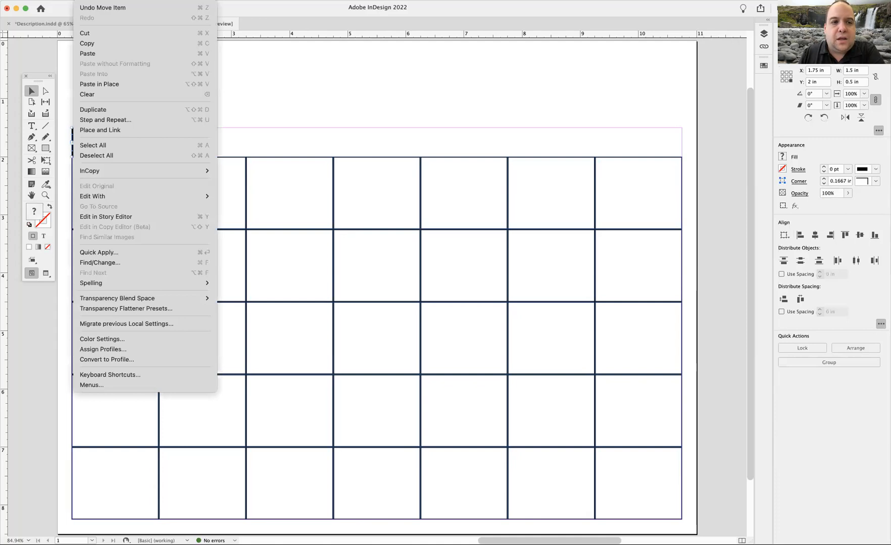
{"action": "left_click", "coordinate": [120, 117]}
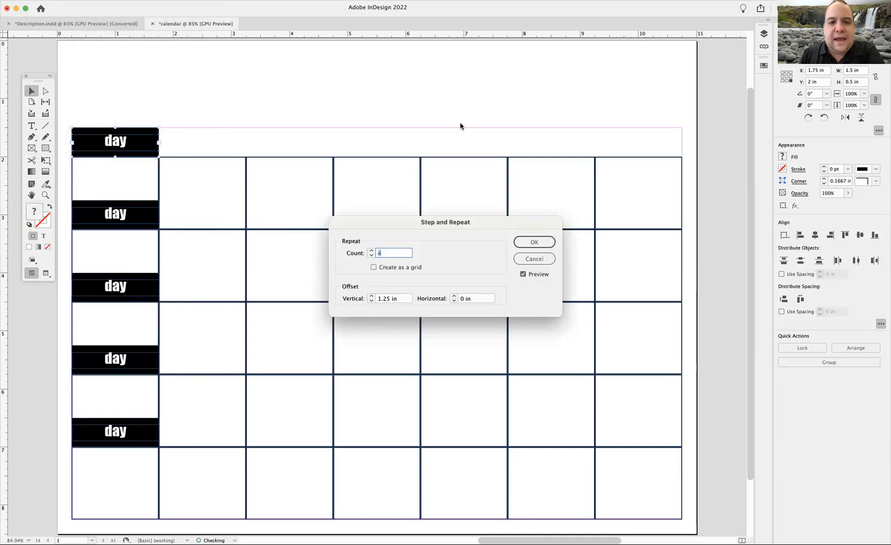
{"action": "type", "text": "0"}
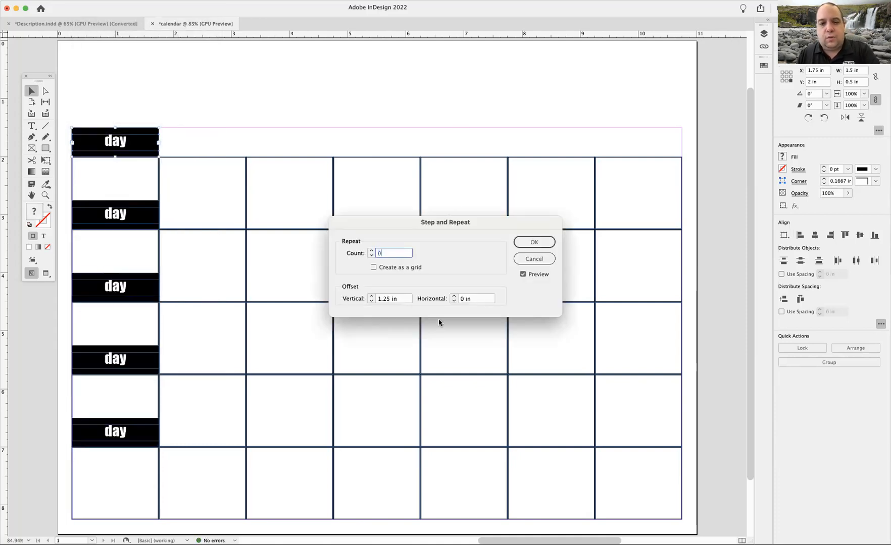
{"action": "triple_click", "coordinate": [397, 298]}
{"action": "type", "text": "0"}
{"action": "key", "text": "Tab"}
{"action": "triple_click", "coordinate": [389, 255]}
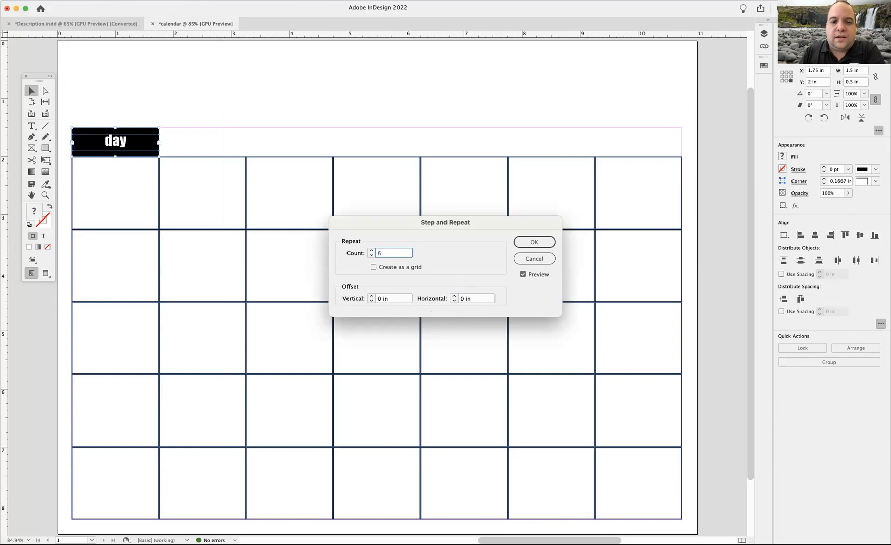
Set the horizontal offset to 1.5 in with a 0 in vertical offset and create the header copies across the row.
{"action": "double_click", "coordinate": [402, 299]}
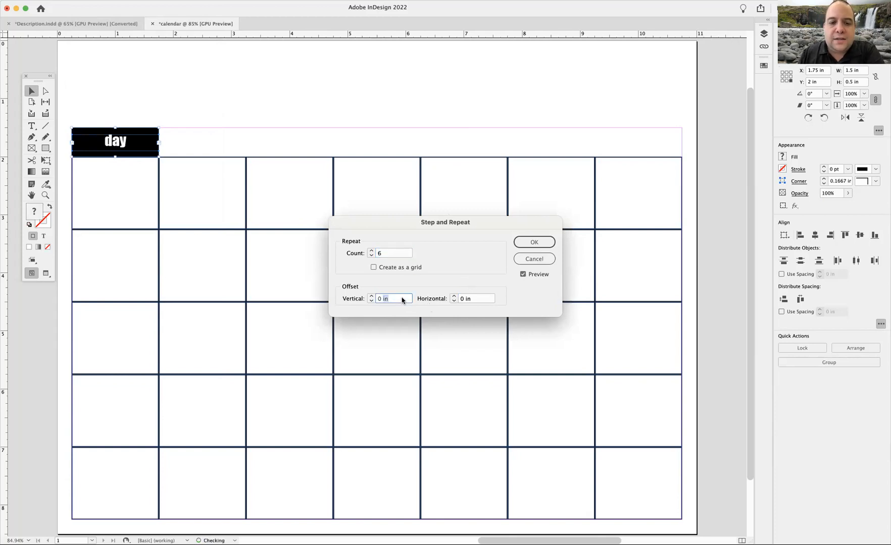
{"action": "type", "text": "1.5"}
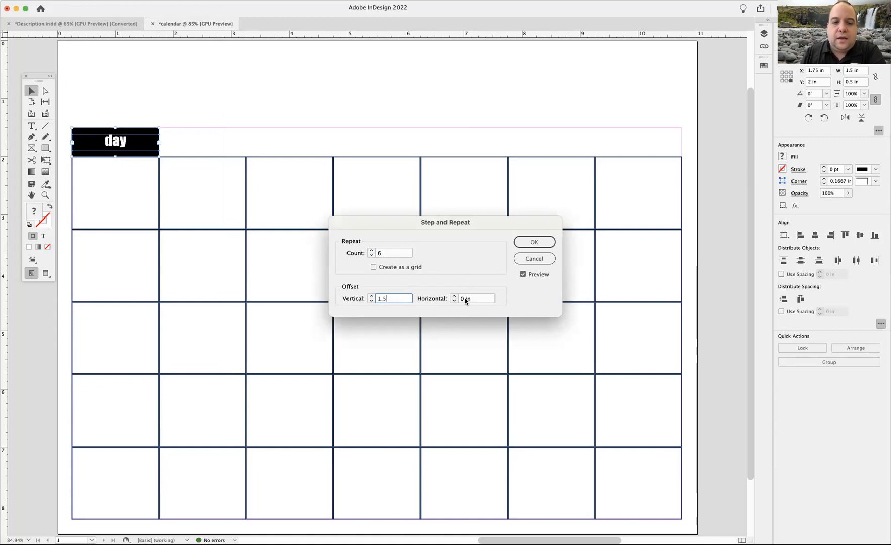
{"action": "left_click", "coordinate": [465, 300]}
{"action": "left_click", "coordinate": [500, 287]}
{"action": "key", "text": "Tab"}
{"action": "type", "text": "1"}
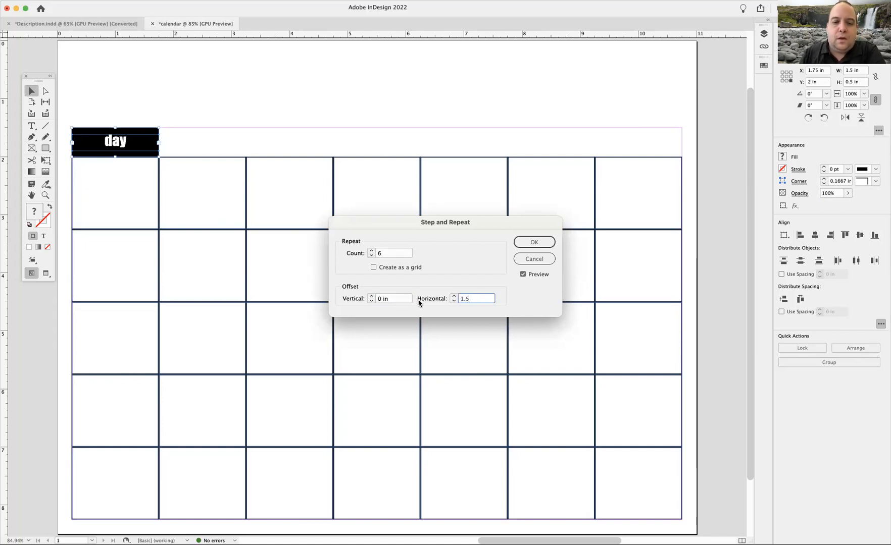
{"action": "left_click", "coordinate": [399, 298]}
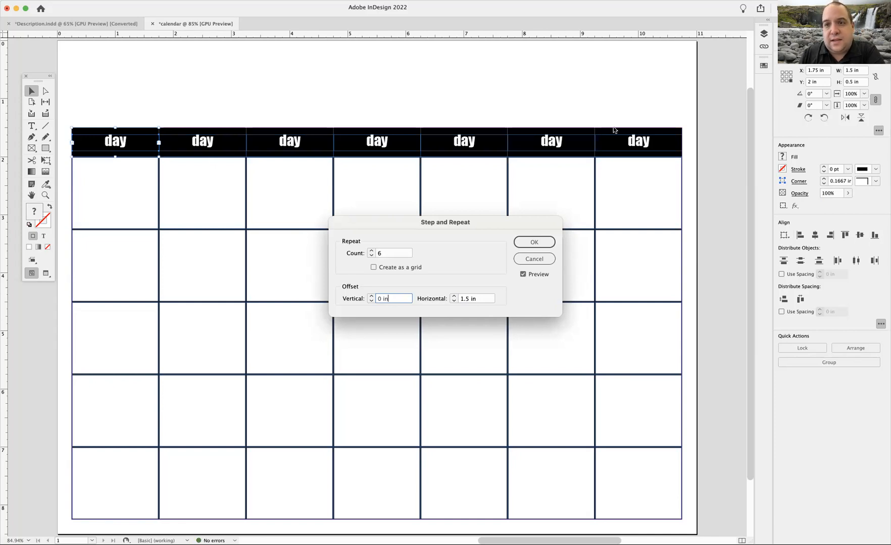
{"action": "left_click", "coordinate": [550, 246]}
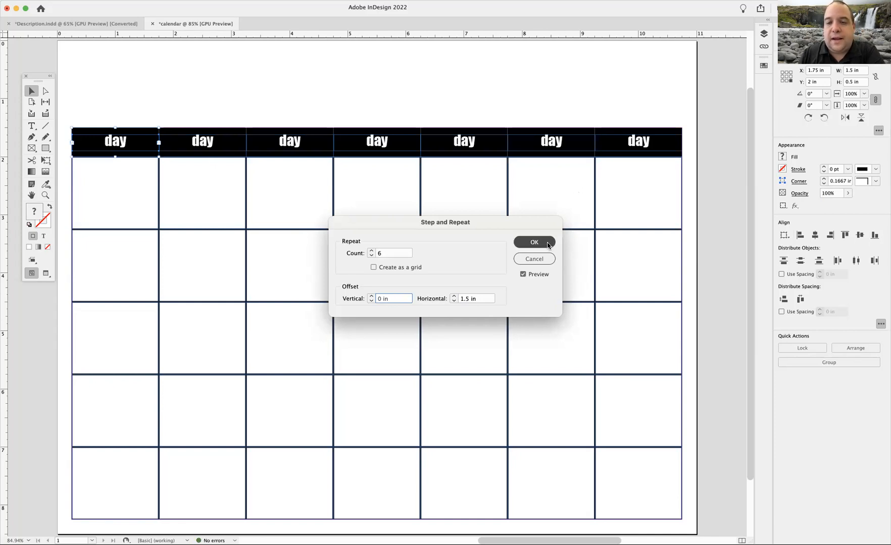
Complete the first three header labels as Sunday, Monday and Tuesday.
{"action": "left_click", "coordinate": [32, 127]}
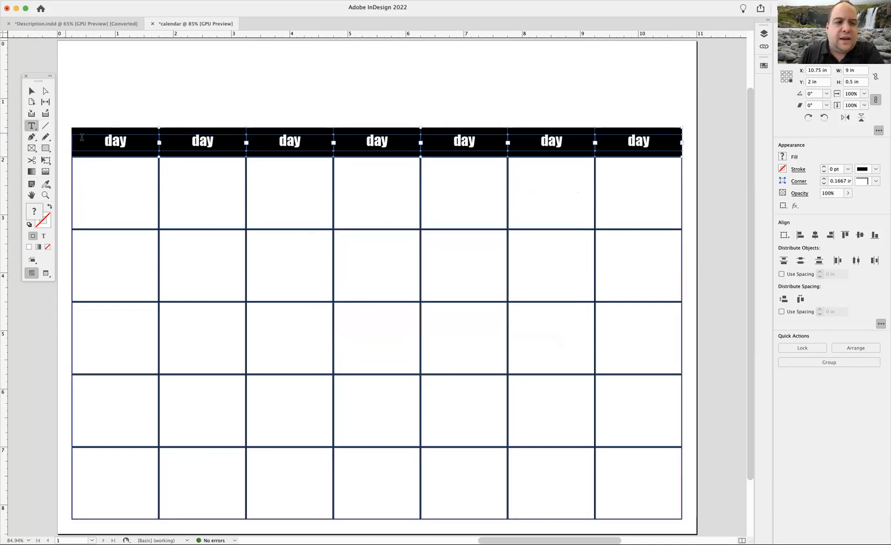
{"action": "left_click", "coordinate": [115, 145]}
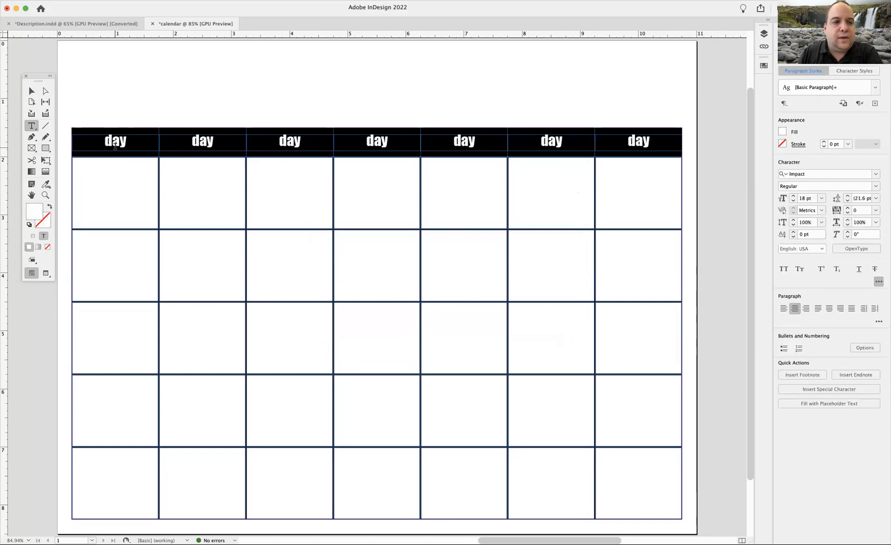
{"action": "type", "text": "Sun"}
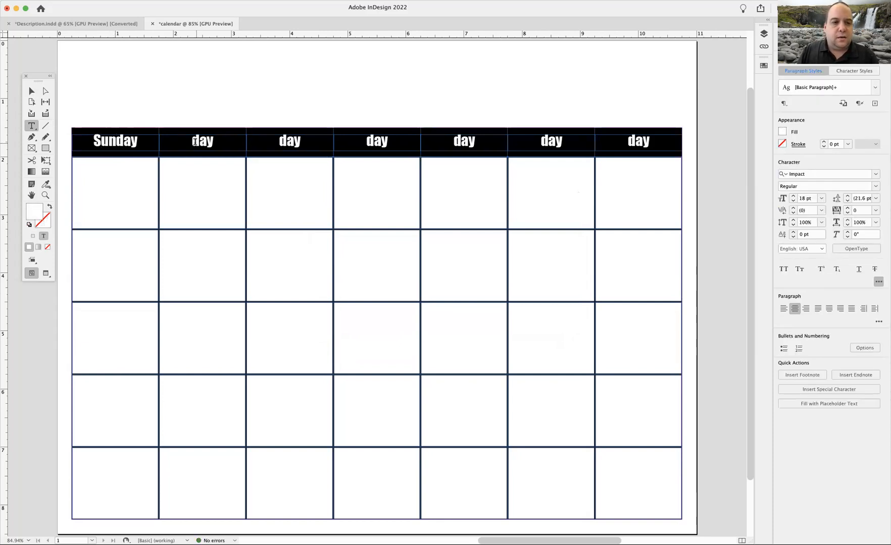
{"action": "left_click", "coordinate": [192, 143]}
{"action": "type", "text": "Mon"}
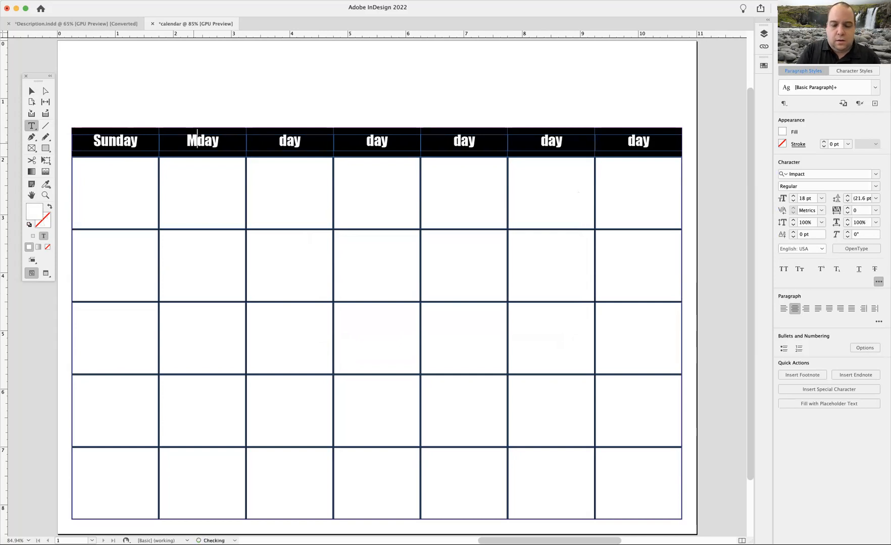
{"action": "left_click", "coordinate": [282, 141]}
{"action": "type", "text": "Tues"}
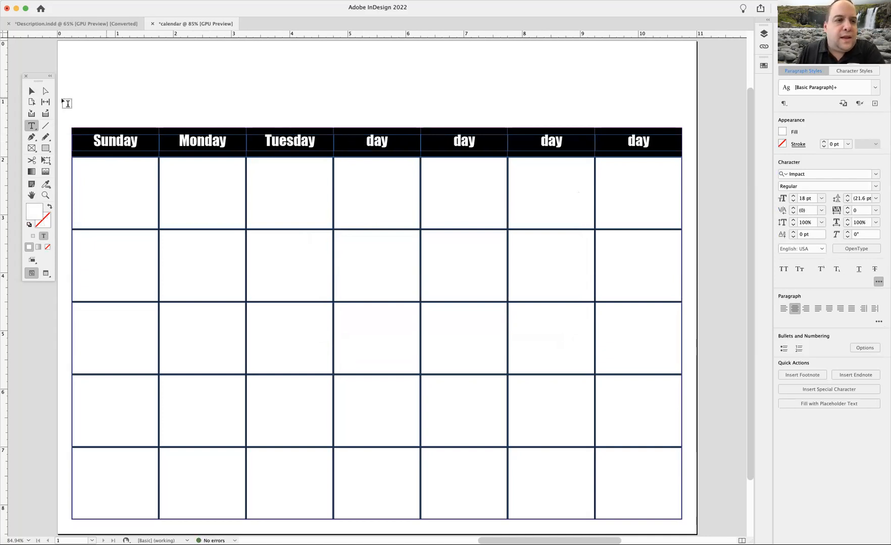
{"action": "key", "text": "Escape"}
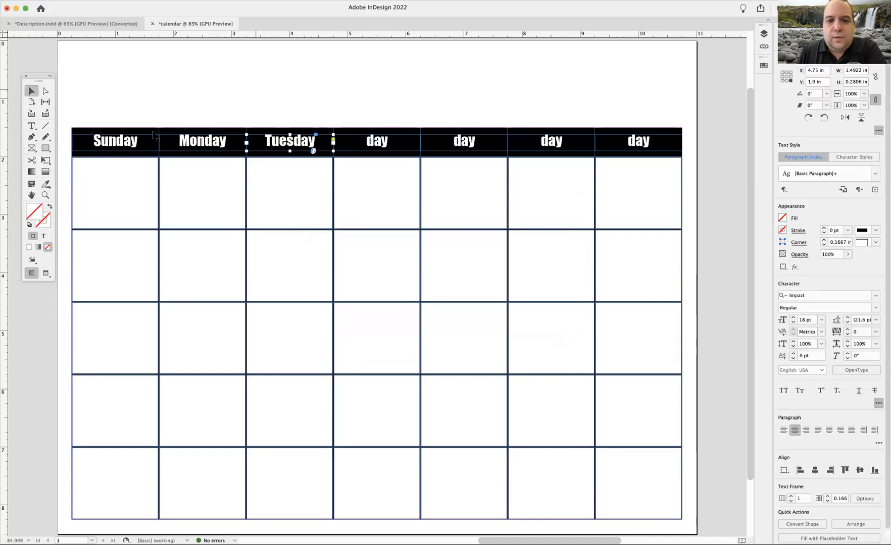
{"action": "left_click", "coordinate": [346, 97]}
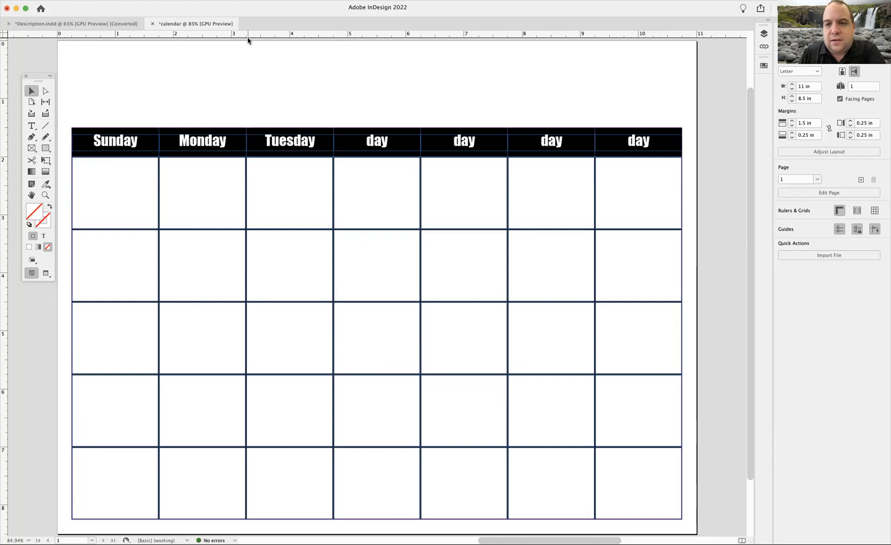
Hide the frame edges in the document view.
{"action": "left_click", "coordinate": [205, 1]}
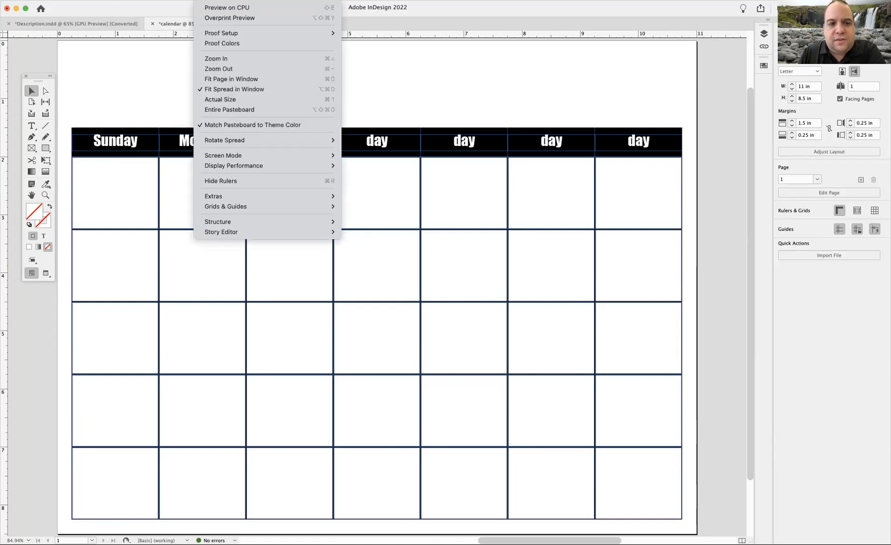
{"action": "mouse_move", "coordinate": [241, 196]}
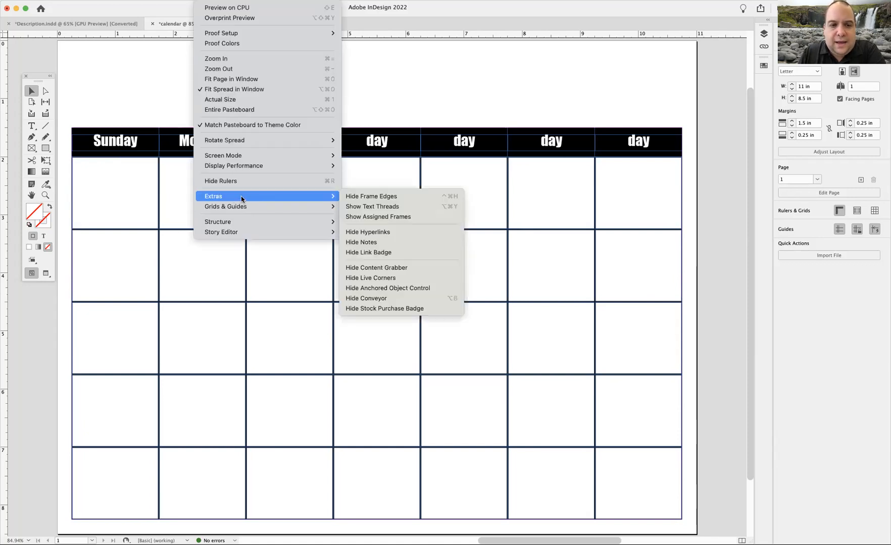
{"action": "left_click", "coordinate": [389, 198]}
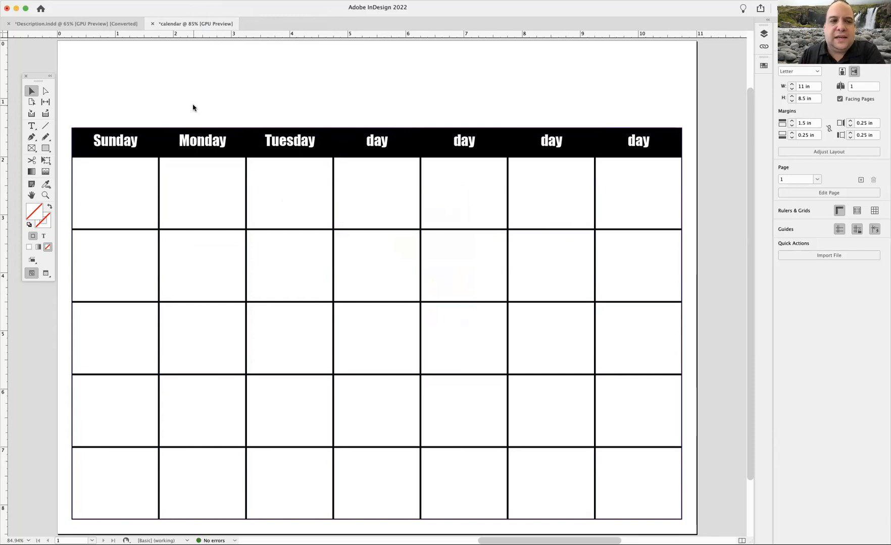
Draw a text frame in the blank area above the Monday header and enter "00" in it.
{"action": "left_click", "coordinate": [31, 127]}
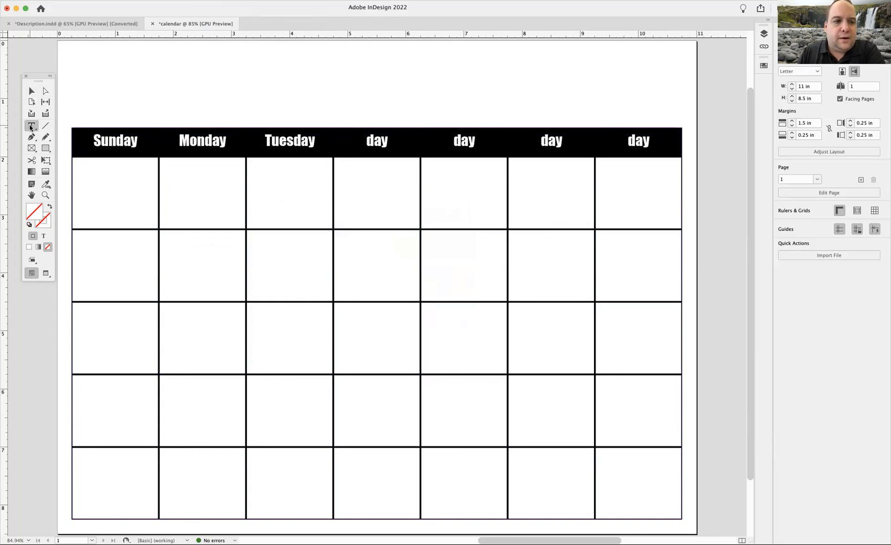
{"action": "left_click_drag", "start_coordinate": [162, 57], "coordinate": [245, 111]}
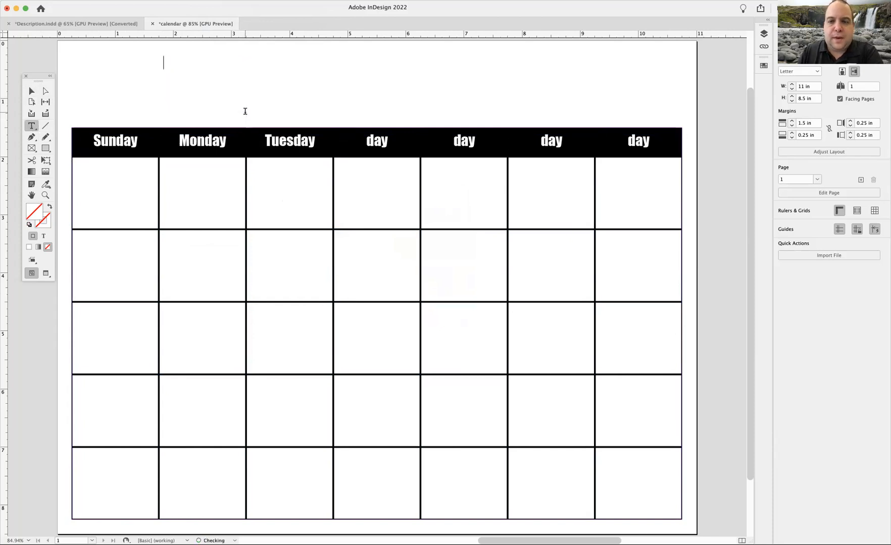
{"action": "type", "text": "00"}
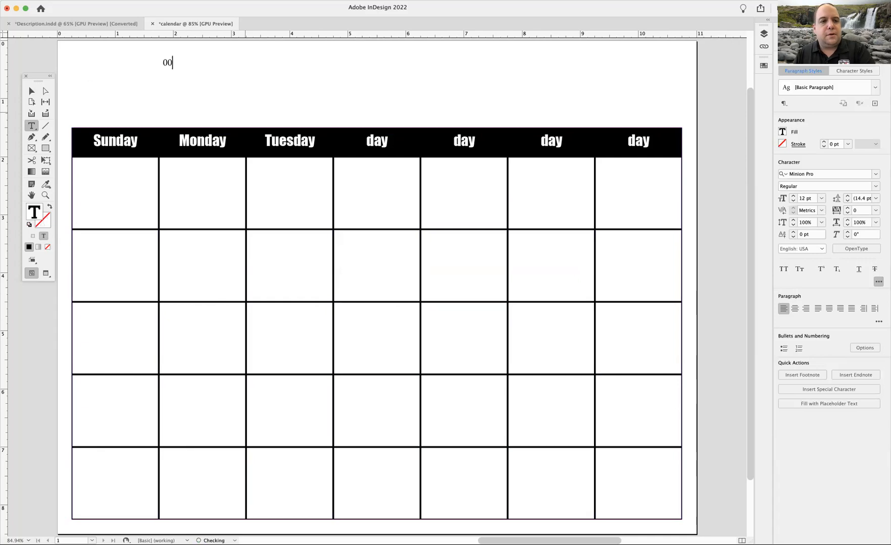
Set the "00" text to 36 pt in the Impact font.
{"action": "left_click_drag", "start_coordinate": [173, 64], "coordinate": [127, 62]}
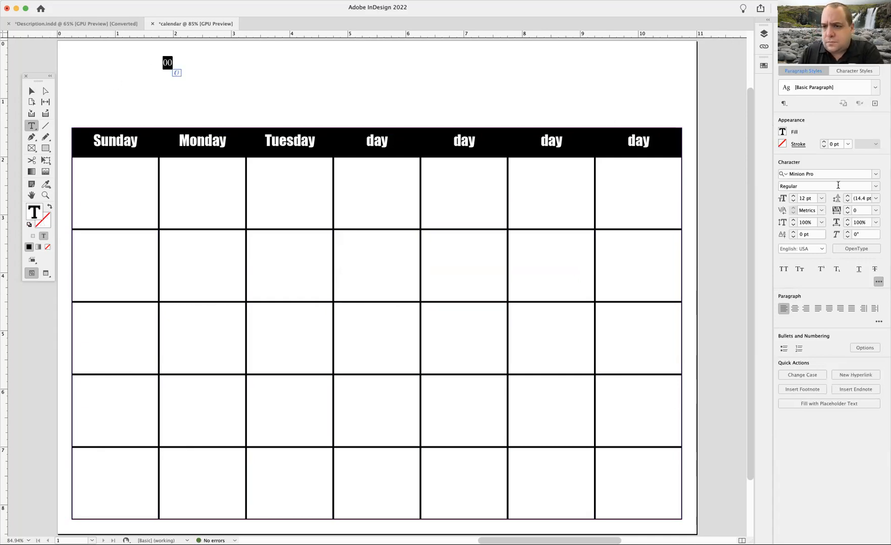
{"action": "left_click", "coordinate": [822, 200]}
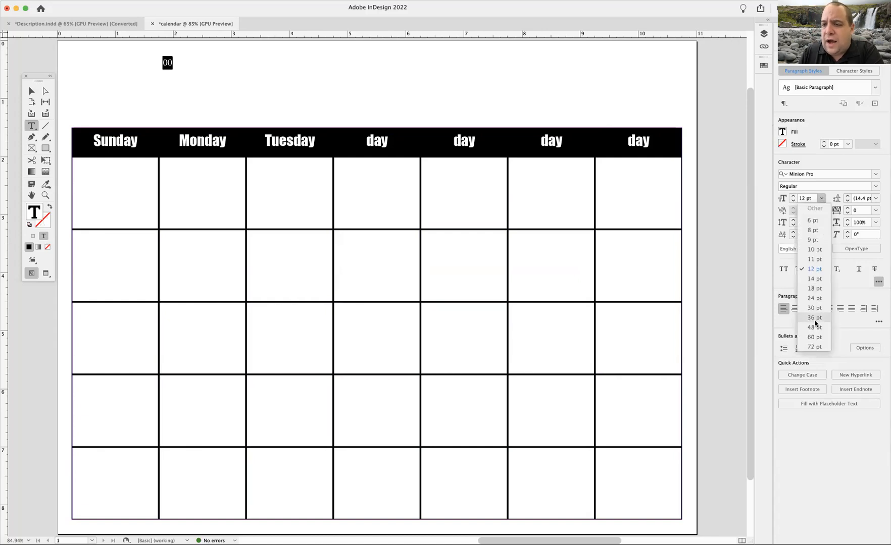
{"action": "left_click", "coordinate": [815, 323]}
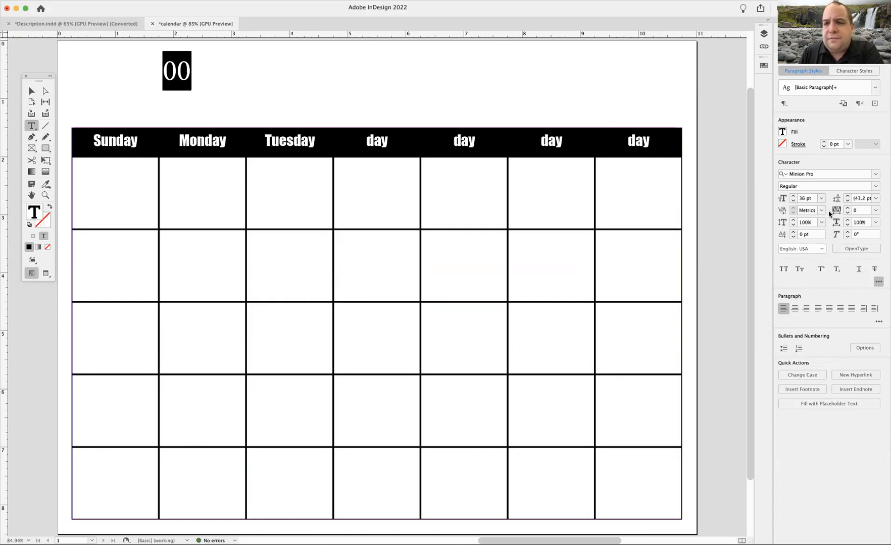
{"action": "left_click", "coordinate": [876, 176]}
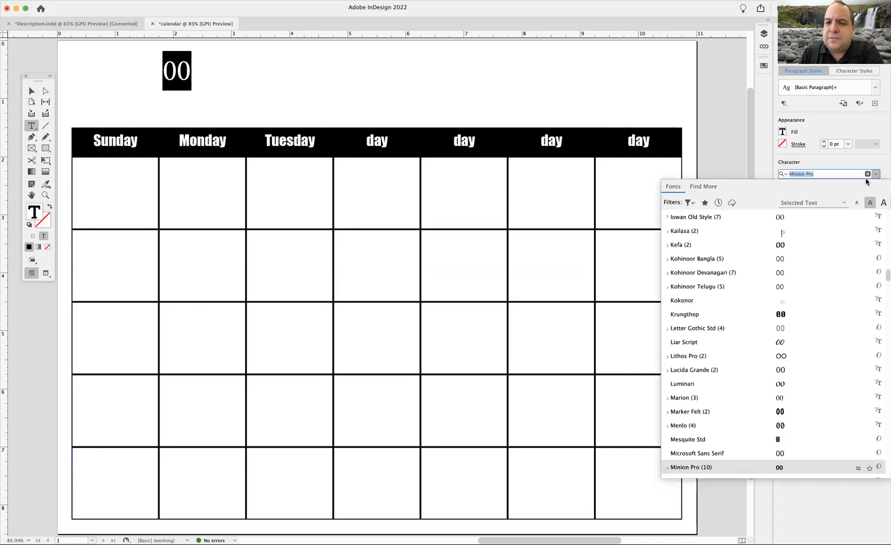
{"action": "scroll", "coordinate": [787, 274], "scroll_direction": "up", "scroll_amount": 10}
{"action": "scroll", "coordinate": [786, 274], "scroll_direction": "up", "scroll_amount": 8}
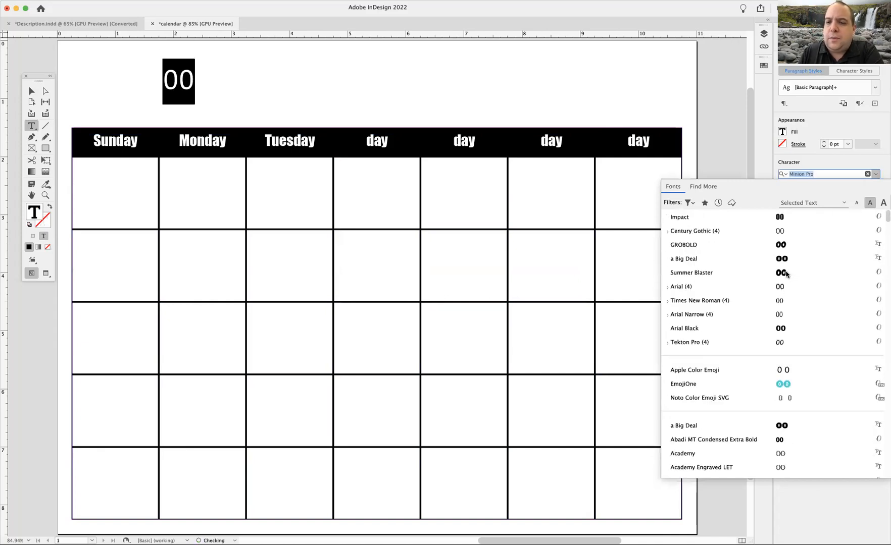
{"action": "left_click", "coordinate": [740, 219]}
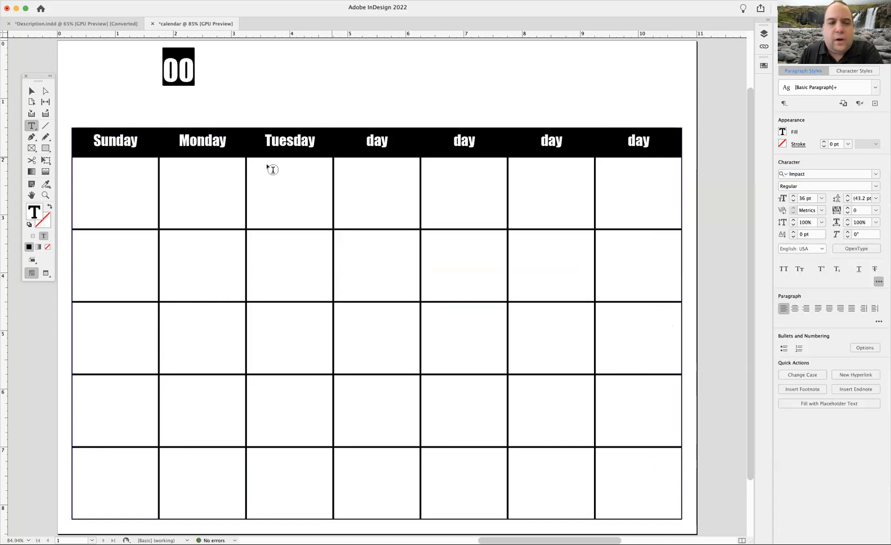
Move the shrunken "00" frame into the first box under Sunday and right-align its text.
{"action": "left_click", "coordinate": [32, 91]}
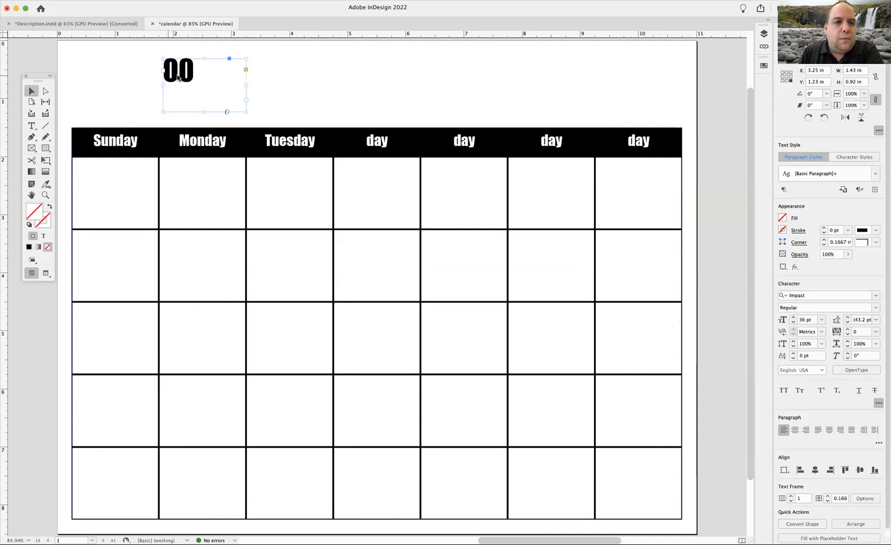
{"action": "left_click_drag", "start_coordinate": [246, 112], "coordinate": [104, 176]}
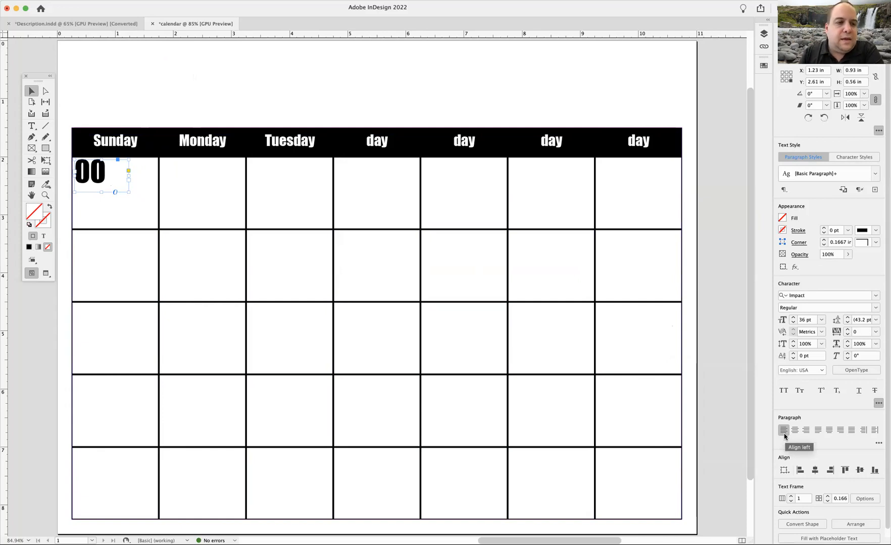
{"action": "mouse_move", "coordinate": [115, 172]}
{"action": "left_mouse_down"}
{"action": "mouse_move", "coordinate": [159, 170]}
{"action": "mouse_move", "coordinate": [119, 170]}
{"action": "left_mouse_up"}
{"action": "double_click", "coordinate": [116, 170]}
{"action": "key", "text": "super+a"}
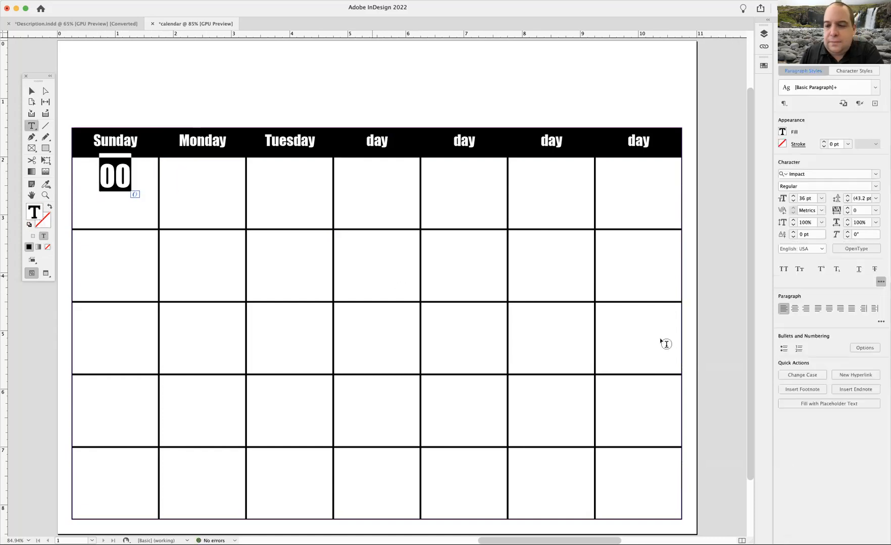
{"action": "left_click", "coordinate": [806, 308]}
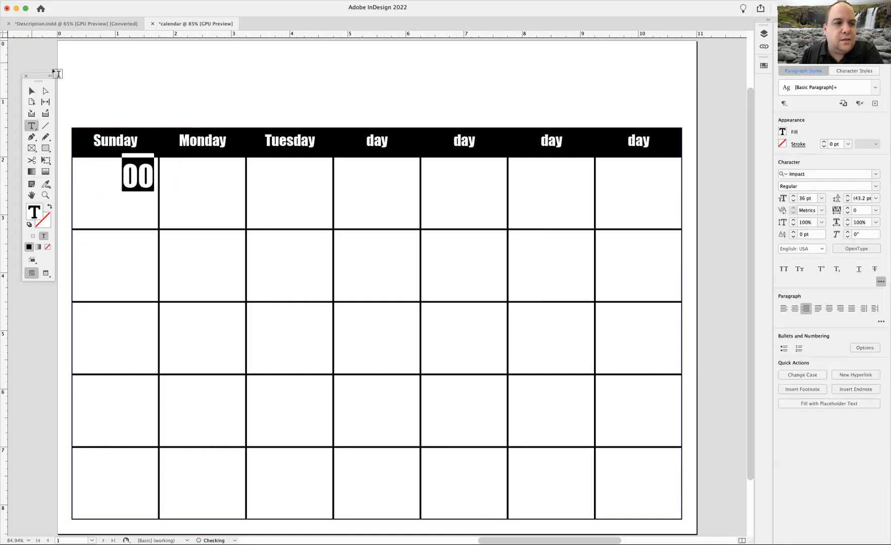
Tighten the "00" frame to about 0.62 by 0.41 in and place it in the upper-right corner of the first Sunday box.
{"action": "left_click", "coordinate": [32, 91]}
{"action": "left_click_drag", "start_coordinate": [142, 184], "coordinate": [86, 174]}
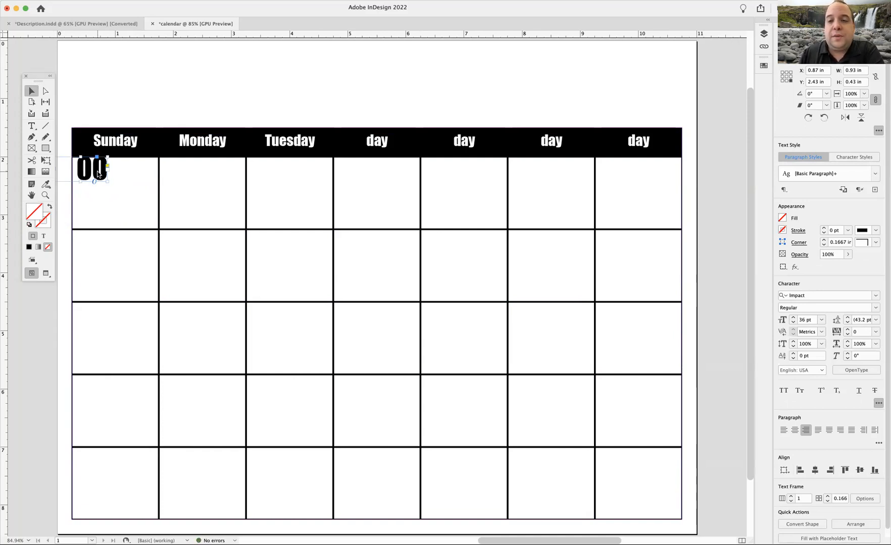
{"action": "left_click_drag", "start_coordinate": [102, 177], "coordinate": [118, 185]}
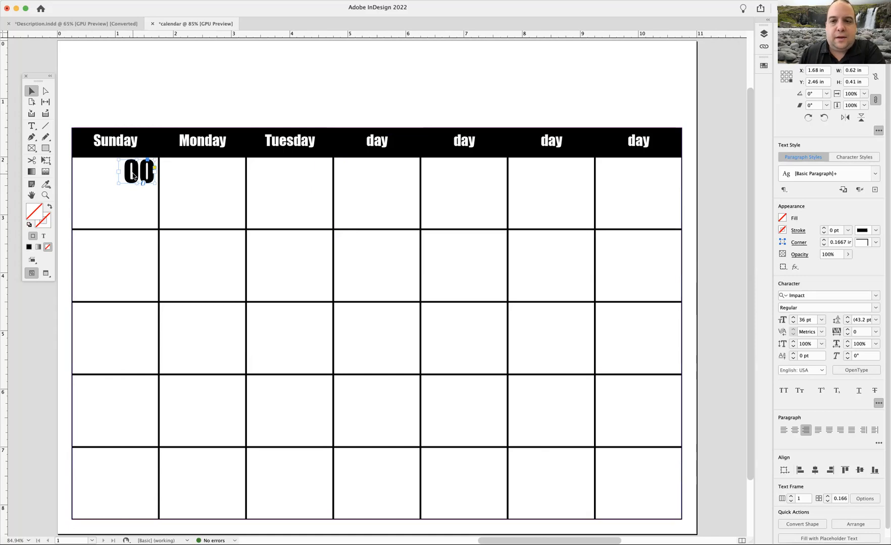
Try repeating the "00" frame six times across the first row with a 1.5 in horizontal offset, and undo it.
{"action": "left_click", "coordinate": [81, 1]}
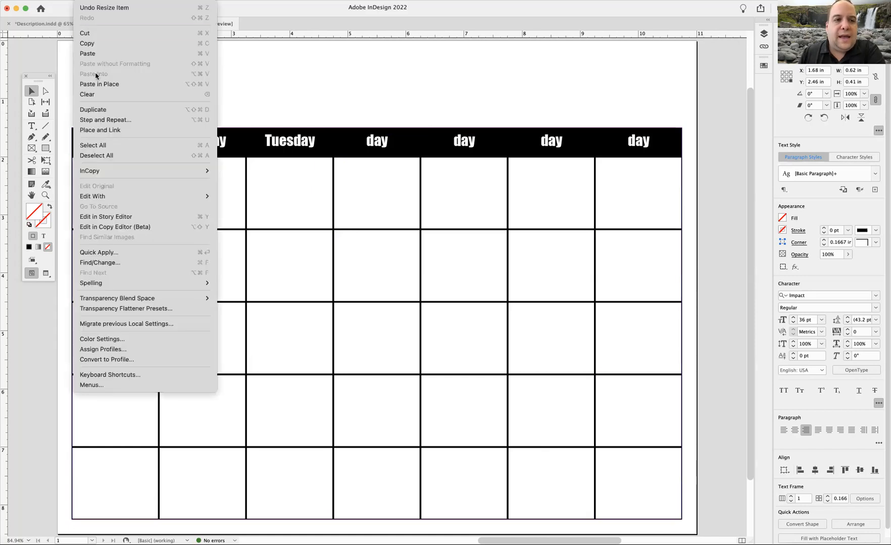
{"action": "left_click", "coordinate": [111, 122]}
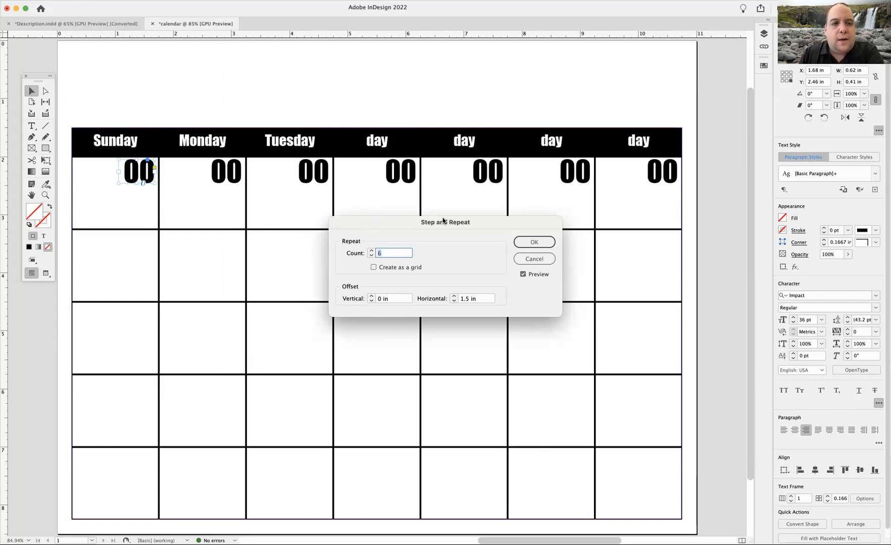
{"action": "left_click", "coordinate": [535, 242]}
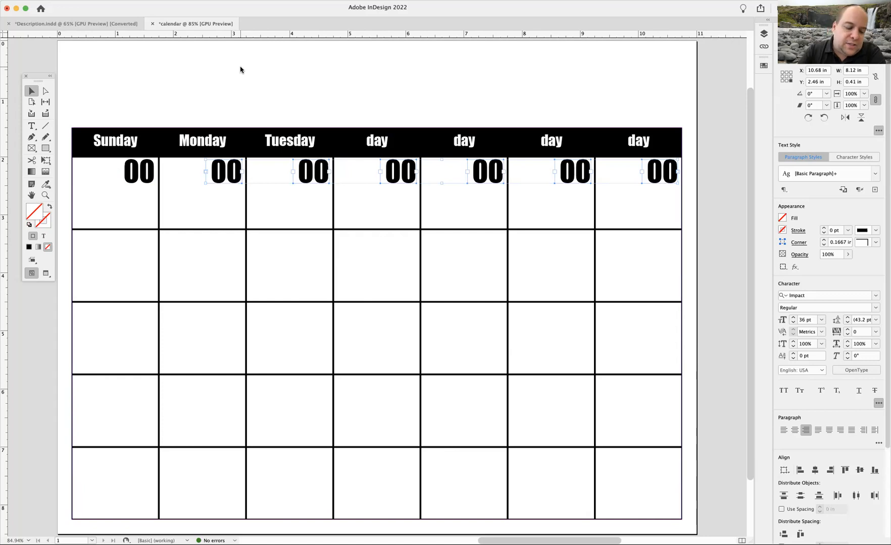
{"action": "key", "text": "super+z"}
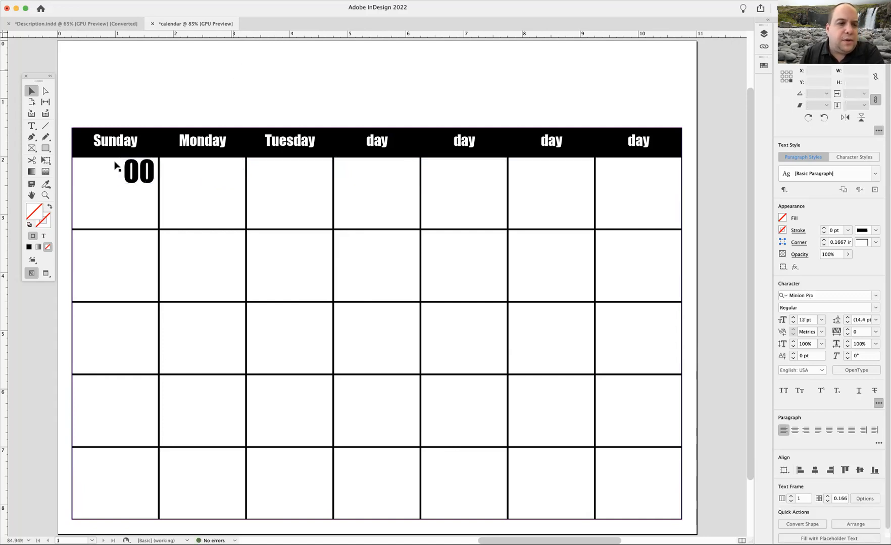
Nudge the "00" frame slightly right and down in the first Sunday box, to X 1.7078 in and Y 2.4739 in.
{"action": "left_click", "coordinate": [112, 167]}
{"action": "key", "text": "z"}
{"action": "left_click_drag", "start_coordinate": [108, 168], "coordinate": [303, 183]}
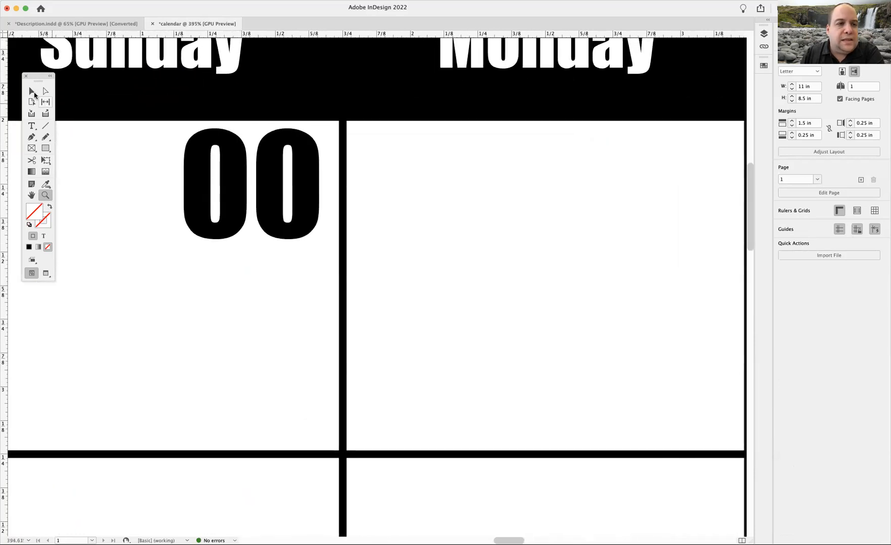
{"action": "left_click", "coordinate": [32, 91]}
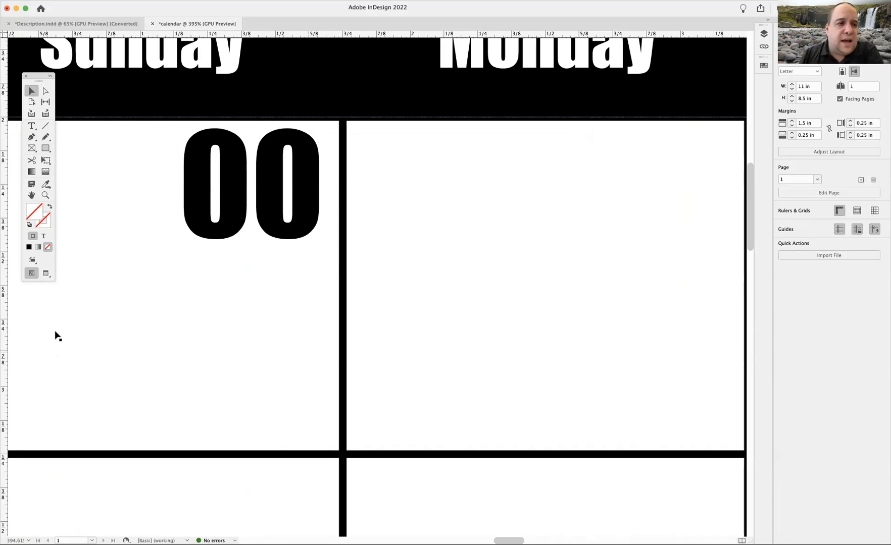
{"action": "left_click", "coordinate": [205, 200]}
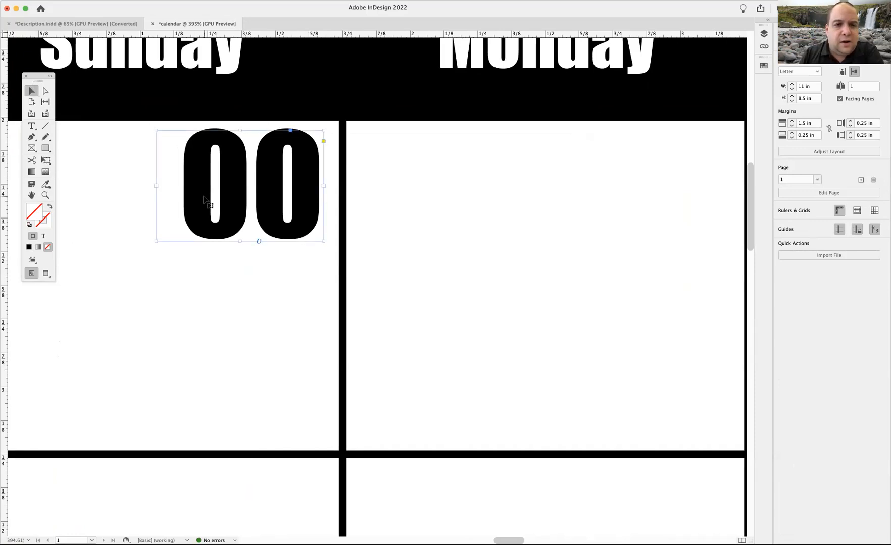
{"action": "key", "text": "Right"}
{"action": "key", "text": "Right"}
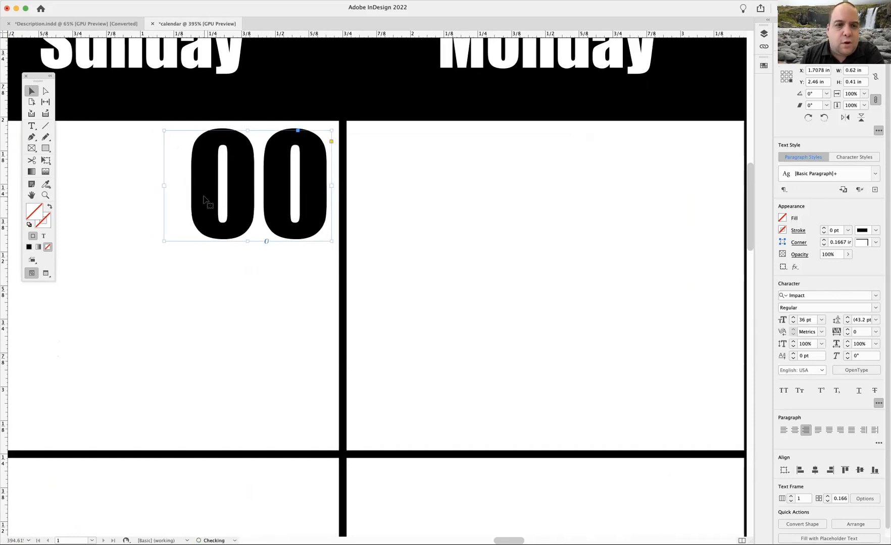
{"action": "key", "text": "Down"}
{"action": "key", "text": "Down"}
{"action": "key", "text": "Down"}
{"action": "key", "text": "Up"}
{"action": "key", "text": "Up"}
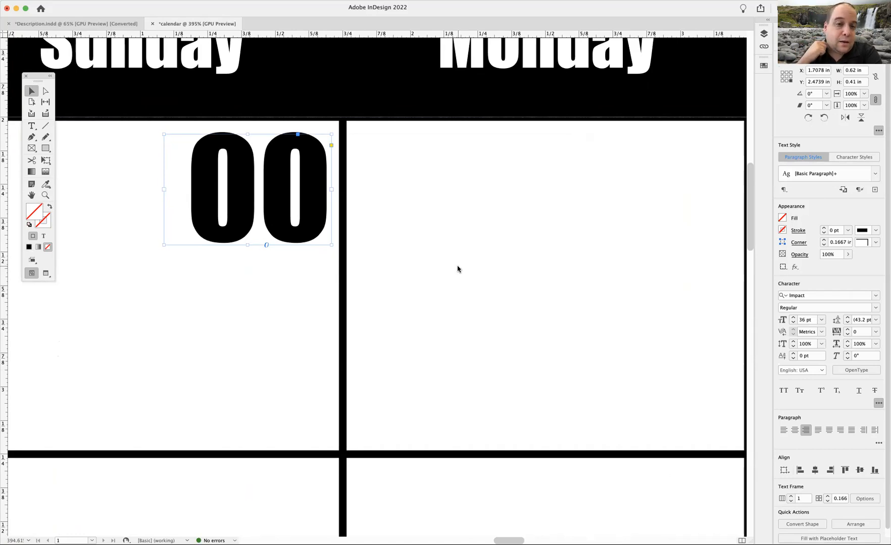
{"action": "key", "text": "super+0"}
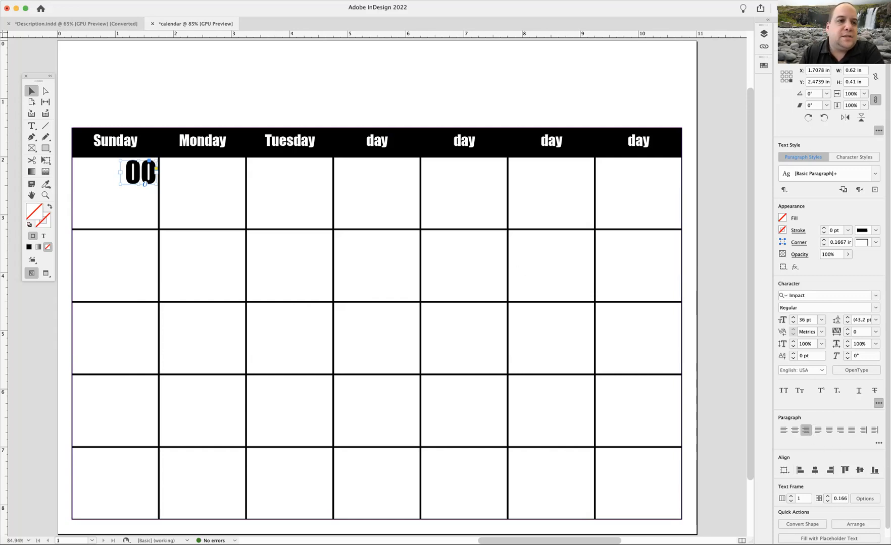
Step and Repeat the "00" frame across the first row with count 6, 0 in vertical and 1.5 in horizontal offset.
{"action": "left_click", "coordinate": [85, 1]}
{"action": "left_click", "coordinate": [198, 122]}
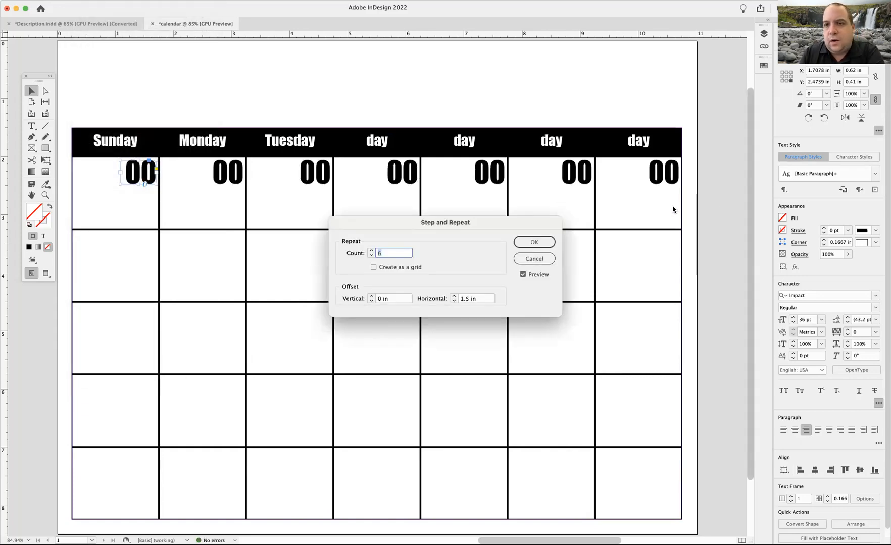
{"action": "left_click", "coordinate": [534, 242]}
{"action": "left_click", "coordinate": [529, 86]}
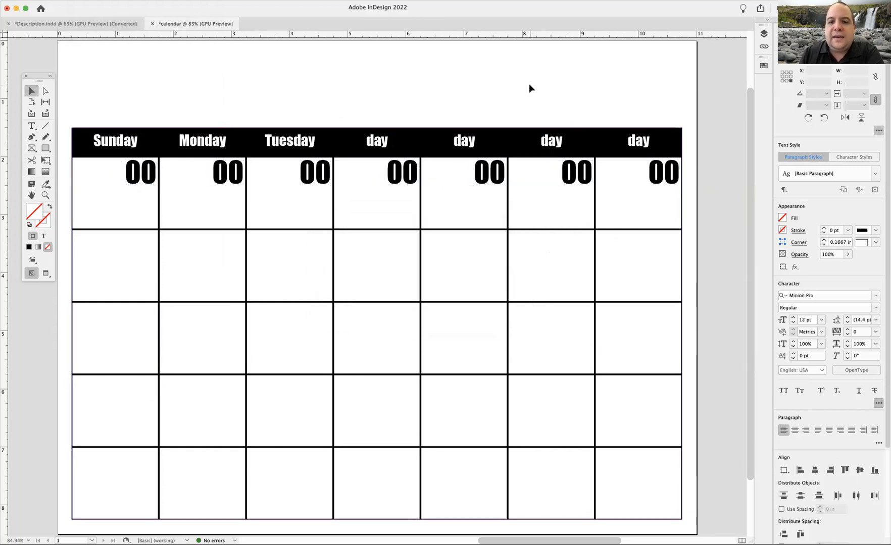
Step and Repeat all seven first-row "00" frames down the grid with count 4, 1.25 in vertical and 0 in horizontal offset.
{"action": "left_click", "coordinate": [667, 171]}
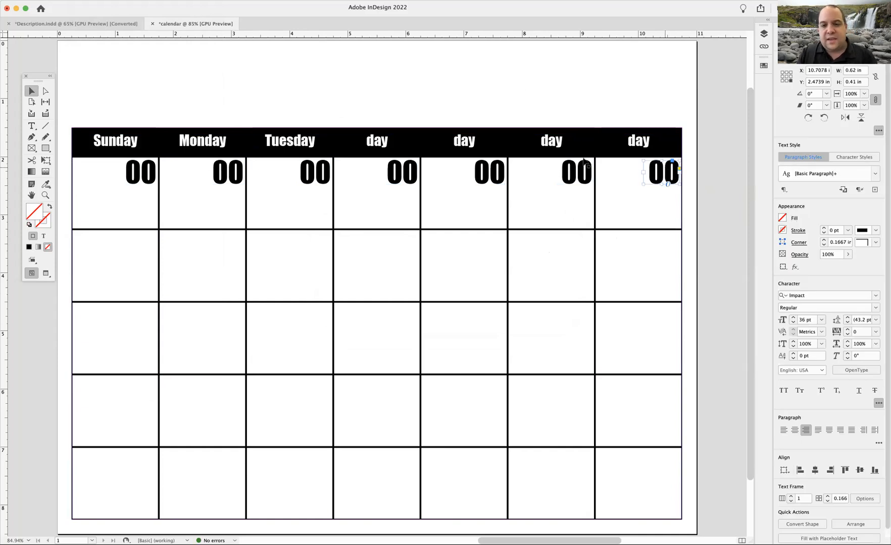
{"action": "left_click", "coordinate": [574, 172], "text": "shift"}
{"action": "left_click", "coordinate": [476, 173], "text": "shift"}
{"action": "left_click", "coordinate": [399, 173], "text": "shift"}
{"action": "left_click", "coordinate": [306, 179], "text": "shift"}
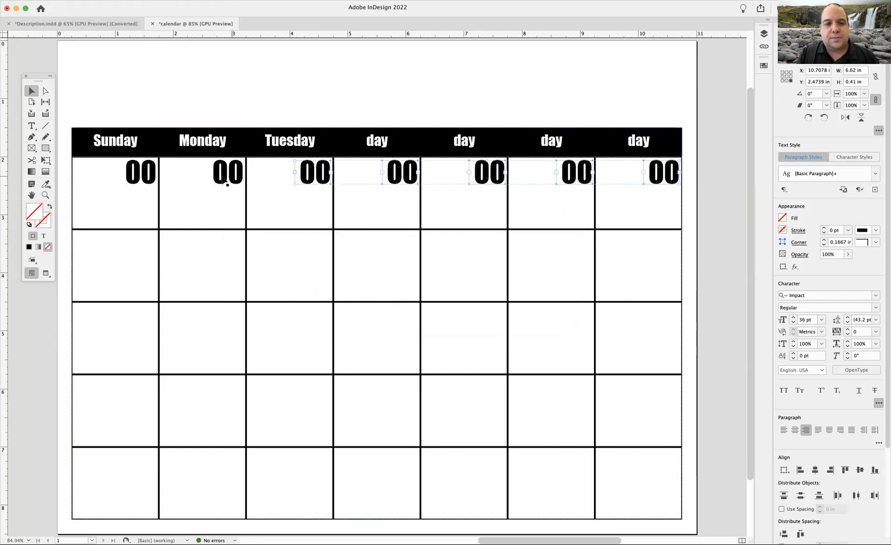
{"action": "left_click", "coordinate": [225, 183], "text": "shift"}
{"action": "left_click", "coordinate": [141, 176], "text": "shift"}
{"action": "left_click", "coordinate": [141, 177], "text": "shift"}
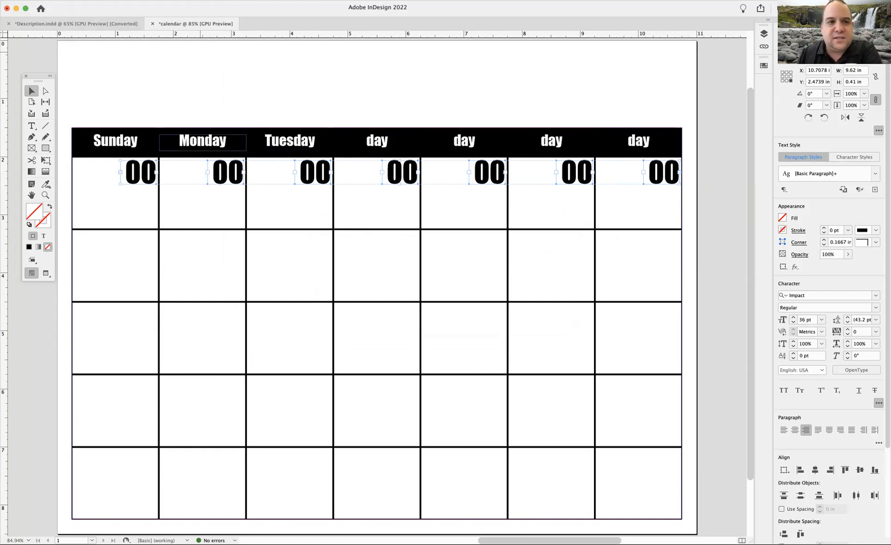
{"action": "left_click", "coordinate": [85, 1]}
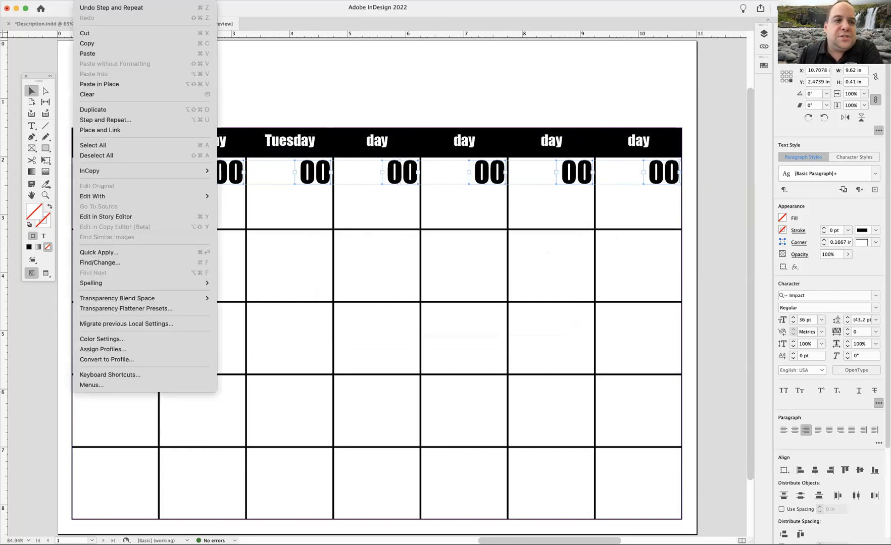
{"action": "left_click", "coordinate": [106, 119]}
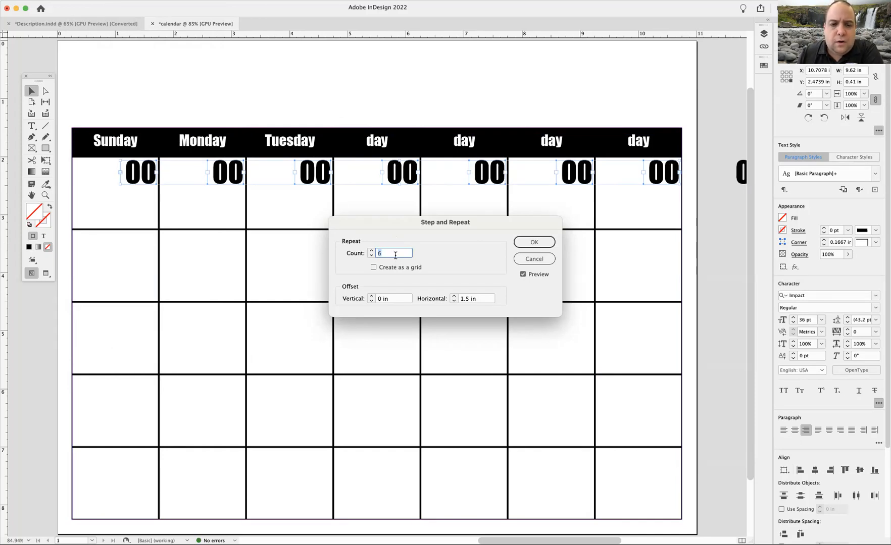
{"action": "left_click", "coordinate": [475, 299]}
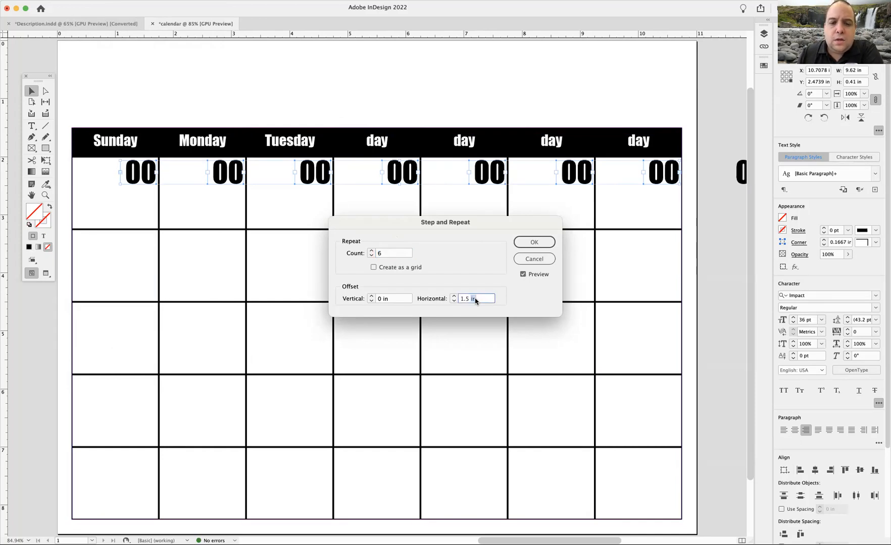
{"action": "type", "text": "0"}
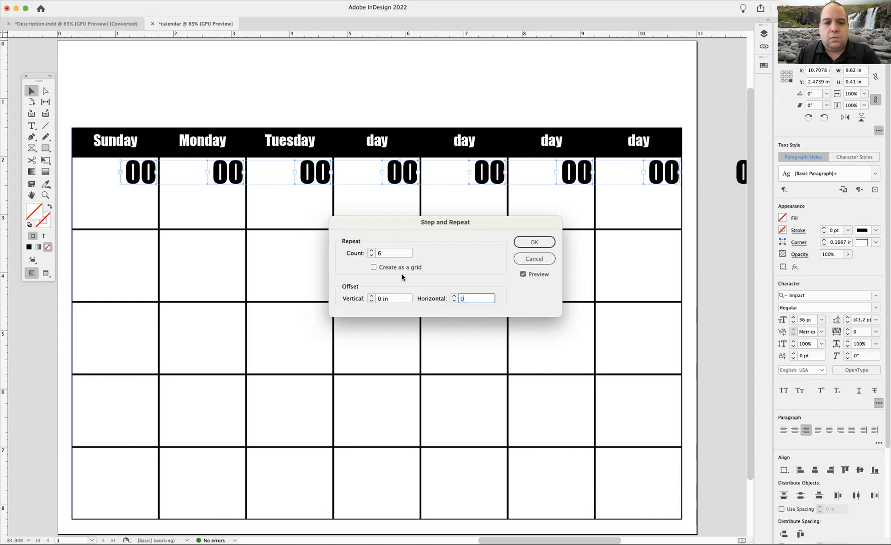
{"action": "left_click", "coordinate": [390, 299]}
{"action": "type", "text": "1."}
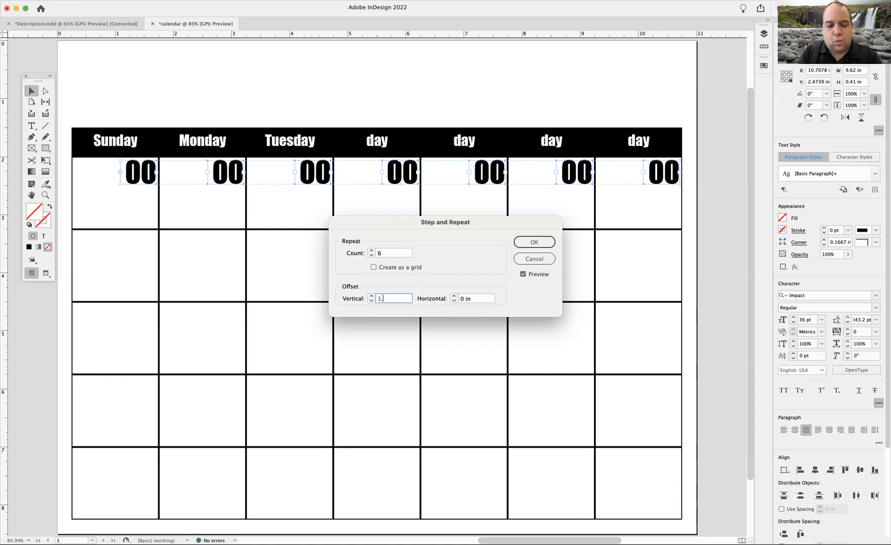
{"action": "type", "text": "25"}
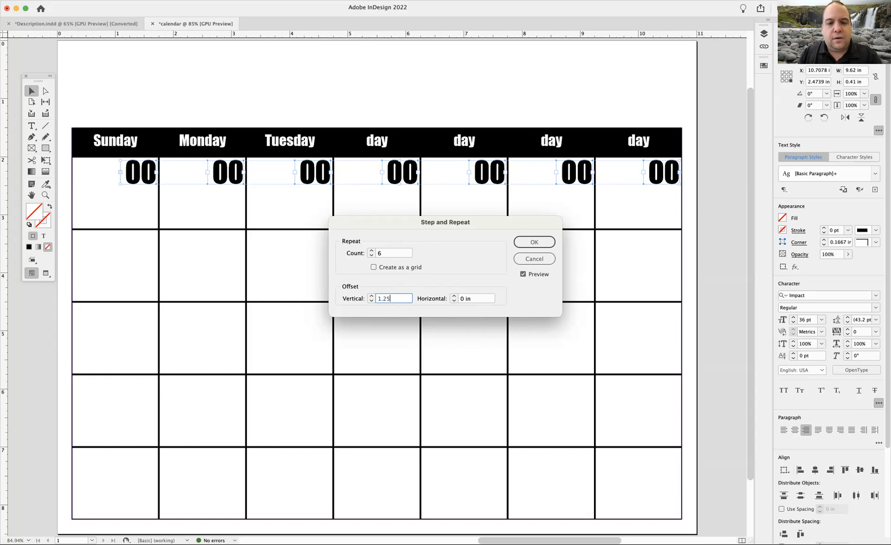
{"action": "left_click", "coordinate": [383, 254]}
{"action": "left_click", "coordinate": [502, 288]}
{"action": "left_click", "coordinate": [389, 257]}
{"action": "type", "text": "4"}
{"action": "left_click", "coordinate": [379, 298]}
{"action": "type", "text": "1"}
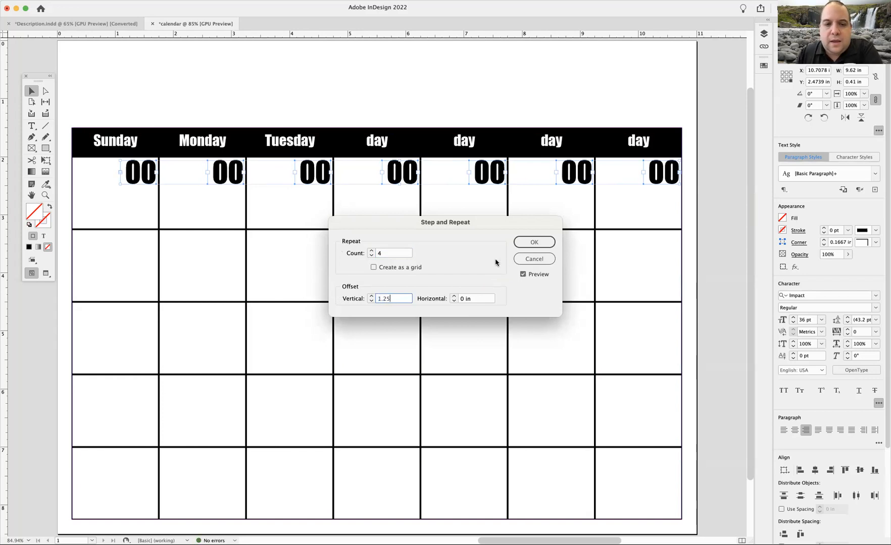
{"action": "left_click", "coordinate": [534, 243]}
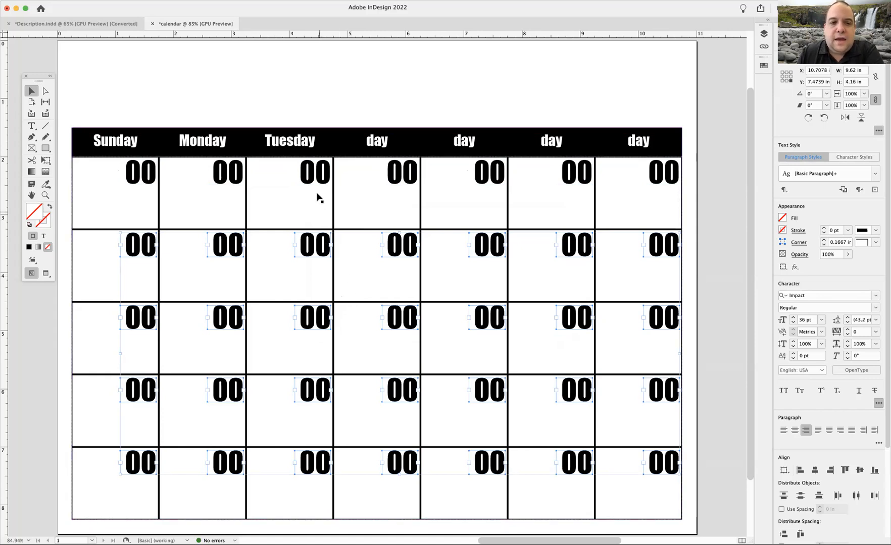
Try the dates 1, 2 and 3 in the first-row boxes starting at Tuesday, and undo them.
{"action": "double_click", "coordinate": [314, 177]}
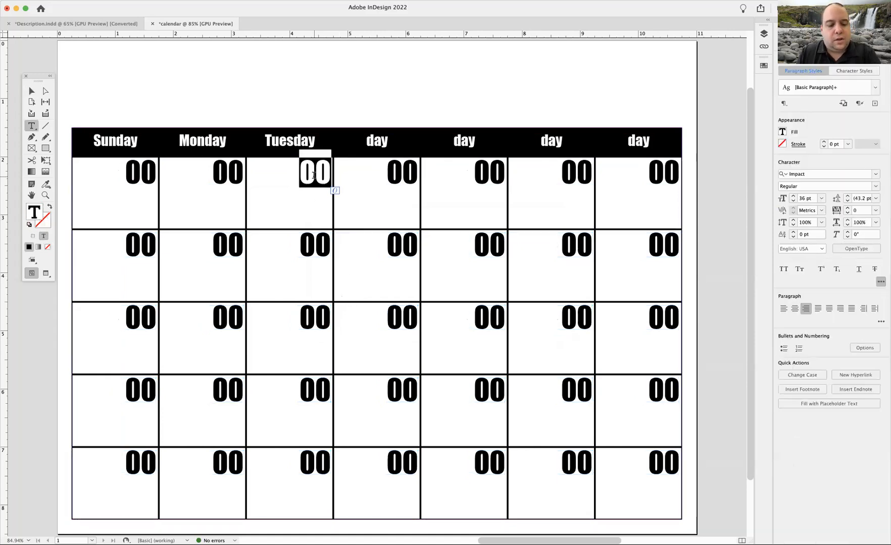
{"action": "type", "text": "1"}
{"action": "double_click", "coordinate": [402, 177]}
{"action": "type", "text": "2"}
{"action": "double_click", "coordinate": [468, 182]}
{"action": "type", "text": "3"}
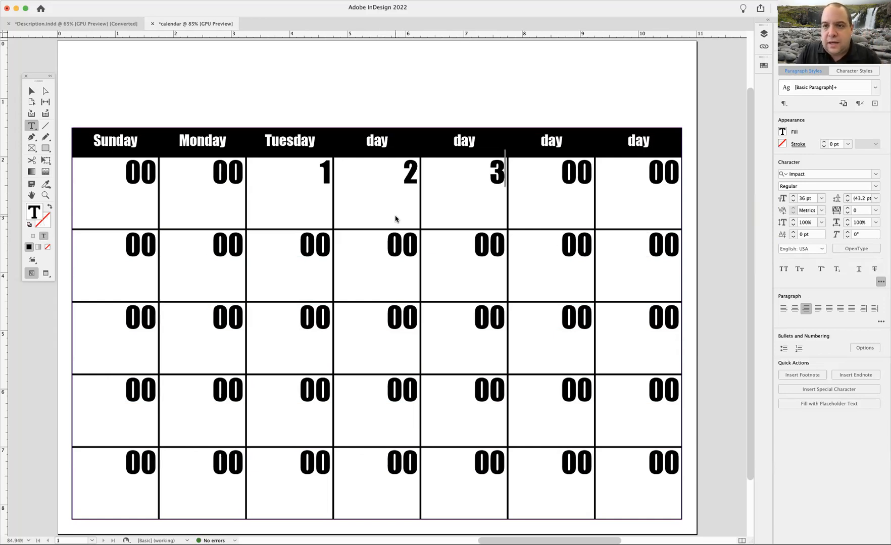
{"action": "key", "text": "super+z"}
{"action": "key", "text": "super+z"}
{"action": "key", "text": "super+z"}
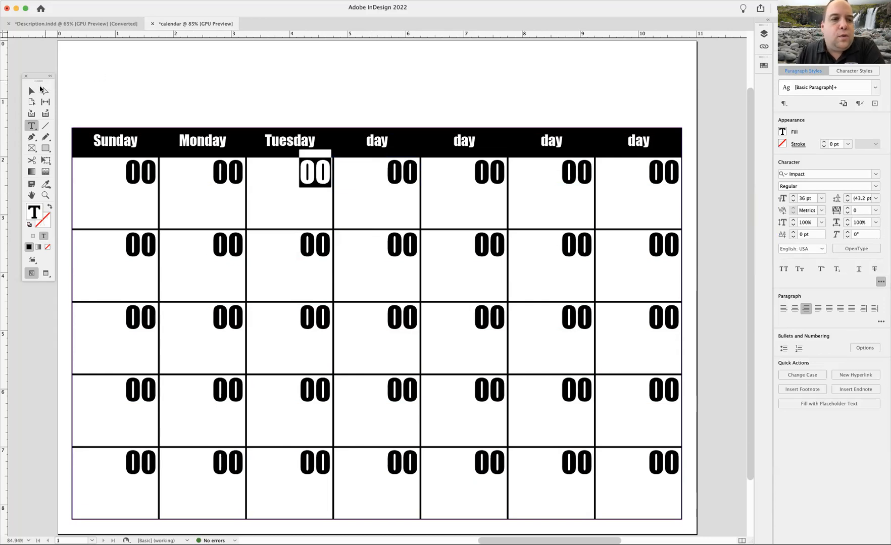
{"action": "left_click", "coordinate": [32, 90]}
{"action": "left_click", "coordinate": [126, 90]}
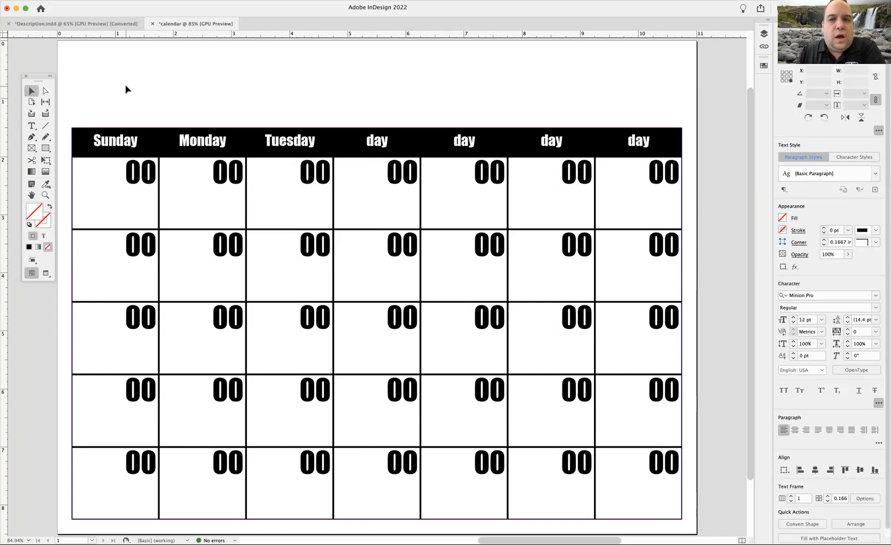
Draw a text frame across the blank area above the weekday headers and enter "MONTH" in it.
{"action": "left_click", "coordinate": [32, 125]}
{"action": "mouse_move", "coordinate": [75, 54]}
{"action": "left_mouse_down"}
{"action": "mouse_move", "coordinate": [135, 74]}
{"action": "mouse_move", "coordinate": [696, 118]}
{"action": "mouse_move", "coordinate": [680, 123]}
{"action": "left_mouse_up"}
{"action": "type", "text": "MON"}
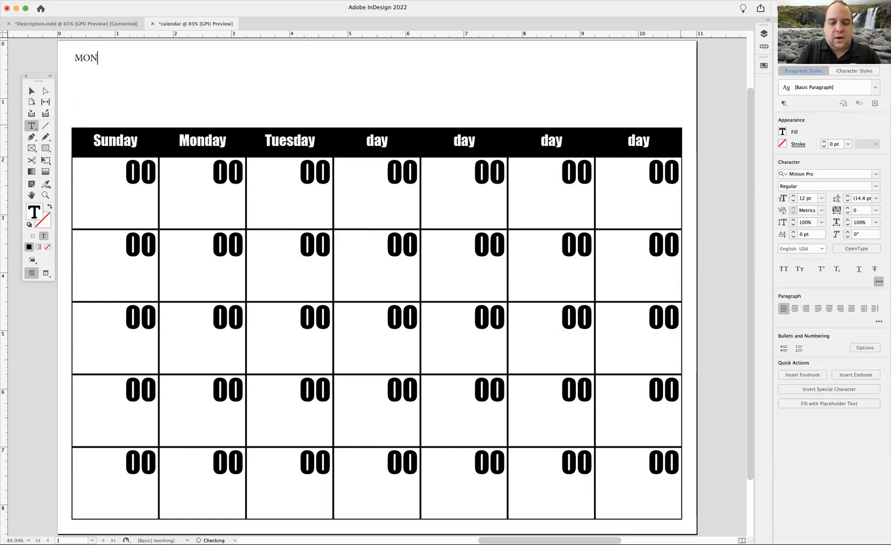
{"action": "type", "text": "TH"}
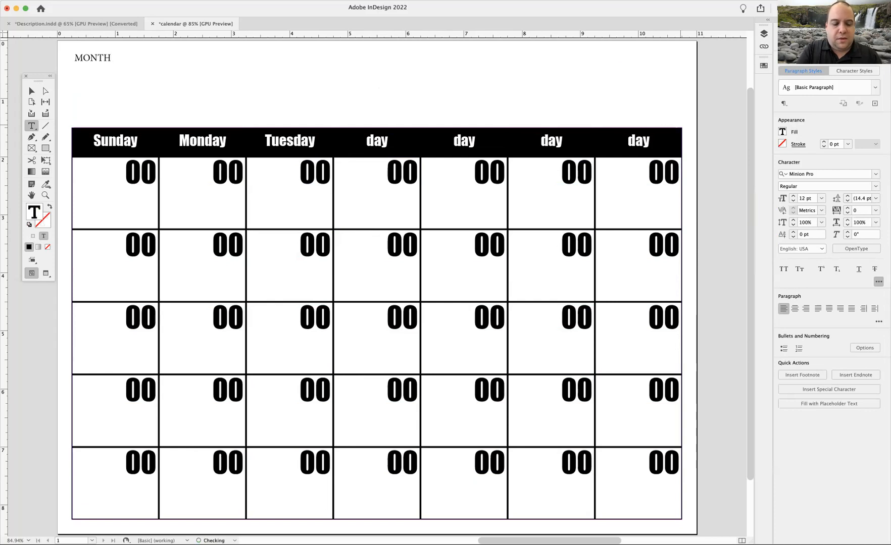
Complete the title as "MONTH 2022" and set its text size to 72 pt.
{"action": "type", "text": " 2022"}
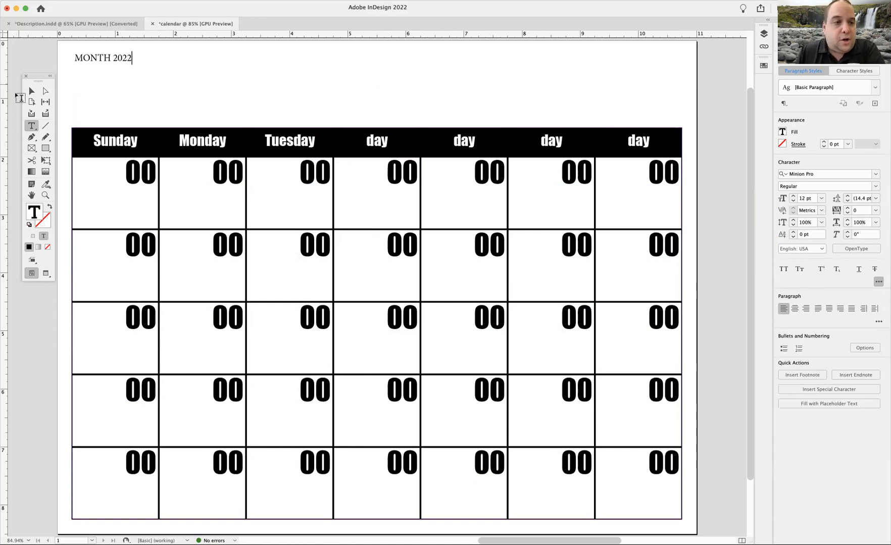
{"action": "left_click", "coordinate": [31, 91]}
{"action": "double_click", "coordinate": [142, 63]}
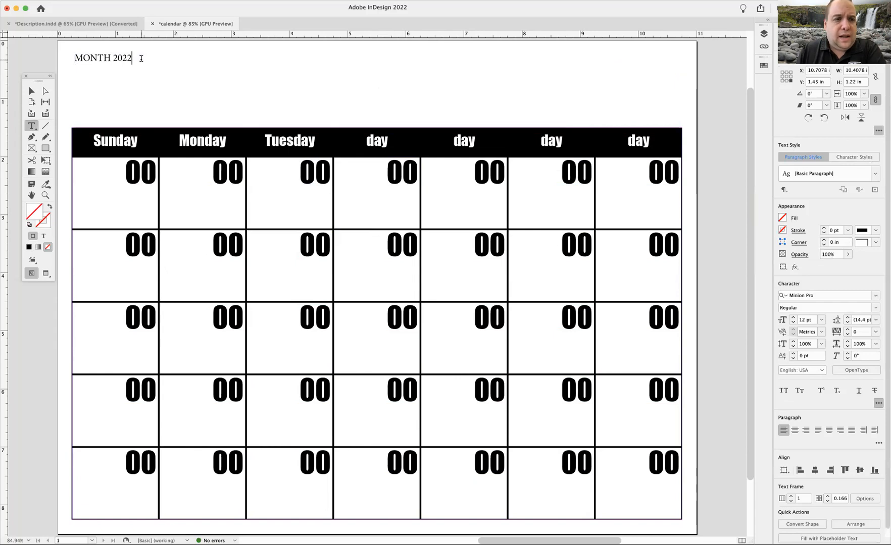
{"action": "key", "text": "super+a"}
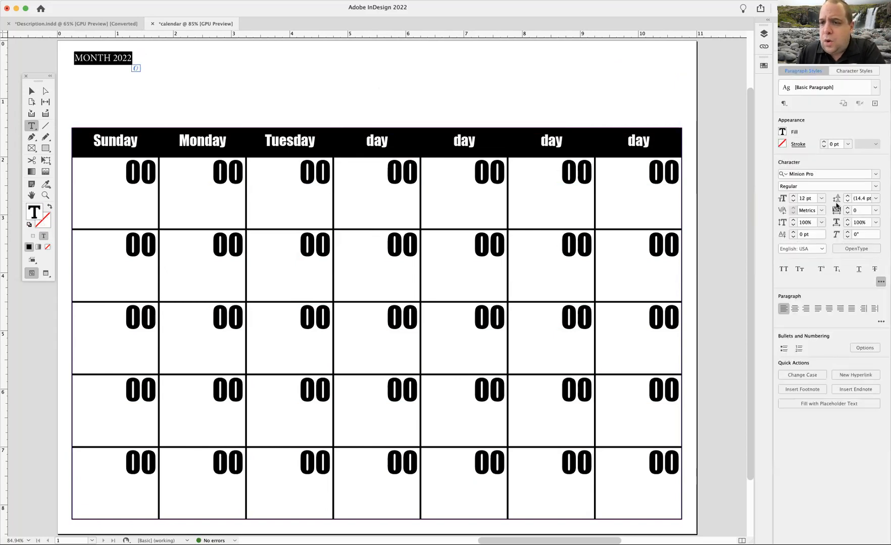
{"action": "left_click", "coordinate": [822, 198]}
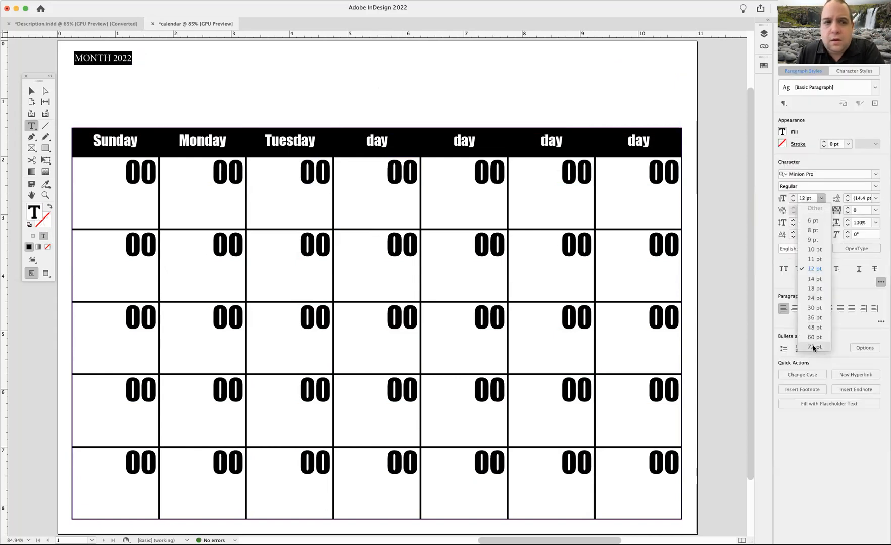
{"action": "left_click", "coordinate": [815, 347]}
Set the "MONTH 2022" title in the GROBOLD font and centre it in its frame.
{"action": "left_click", "coordinate": [876, 174]}
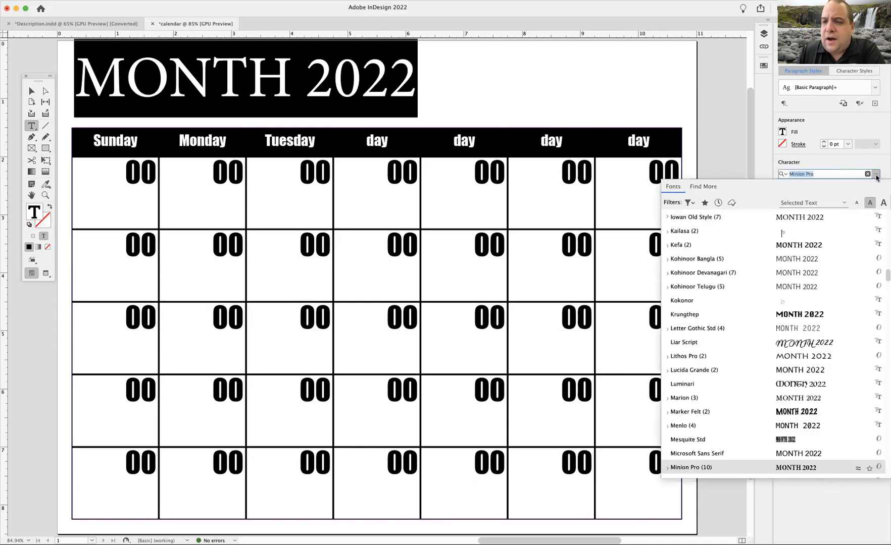
{"action": "scroll", "coordinate": [823, 257], "scroll_direction": "up", "scroll_amount": 15}
{"action": "scroll", "coordinate": [823, 258], "scroll_direction": "up", "scroll_amount": 3}
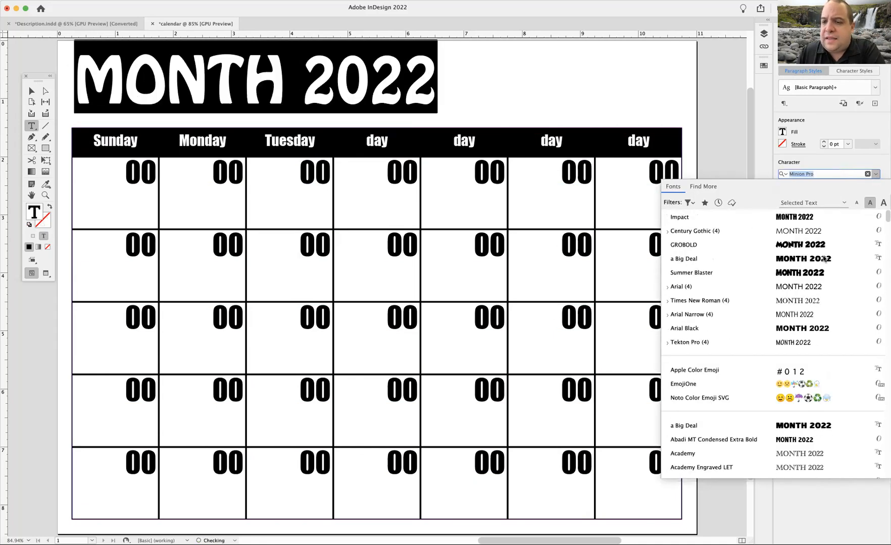
{"action": "left_click", "coordinate": [808, 245]}
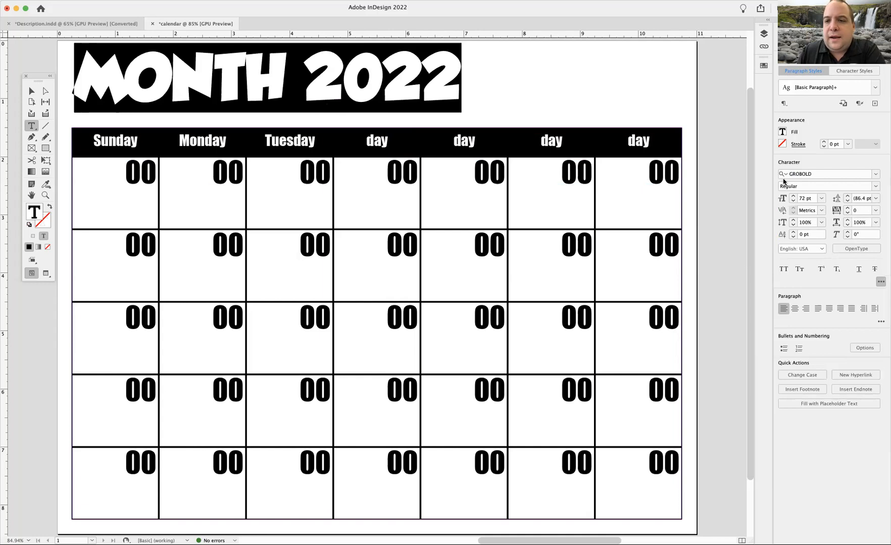
{"action": "left_click", "coordinate": [794, 309]}
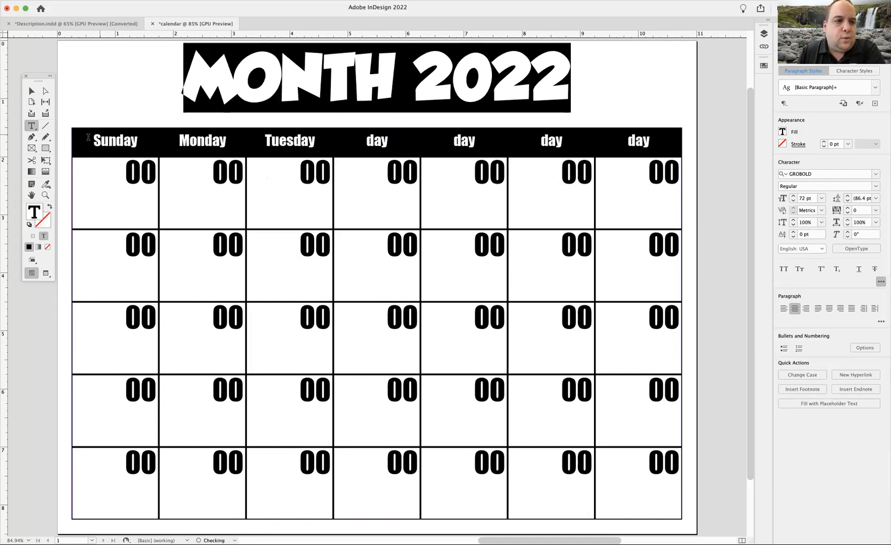
Shorten the title frame to about 0.94 in high and place it just above the weekday header bar.
{"action": "left_click", "coordinate": [32, 91]}
{"action": "left_click_drag", "start_coordinate": [376, 124], "coordinate": [370, 112]}
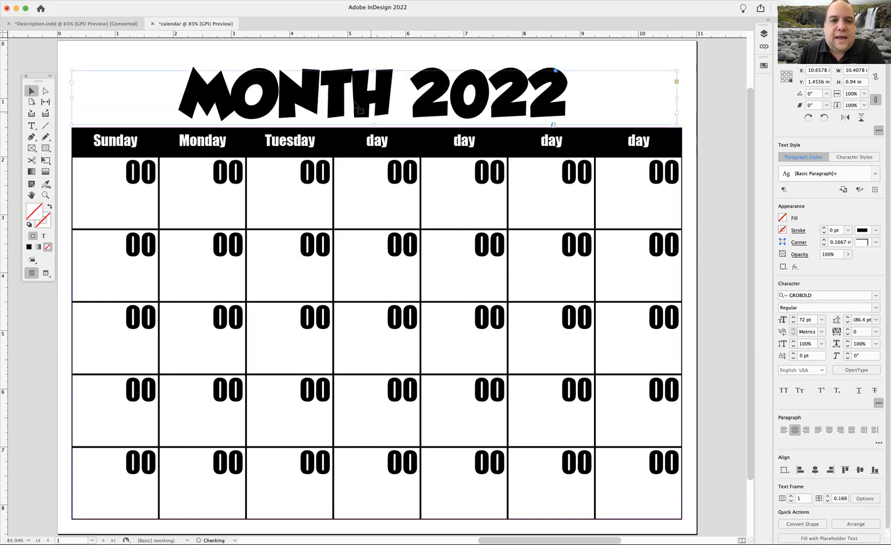
{"action": "left_click", "coordinate": [190, 54]}
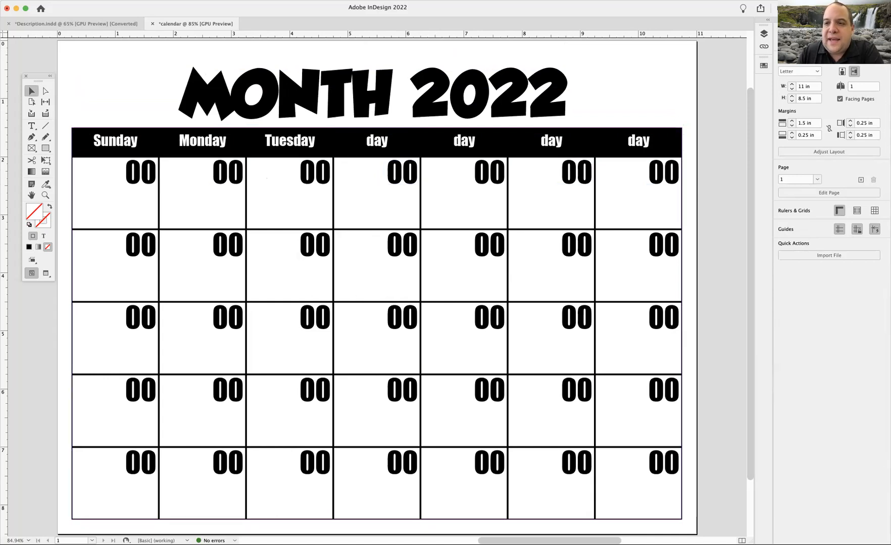
Duplicate the calendar page's spread, and duplicate the new copy to make three pages.
{"action": "left_click", "coordinate": [820, 28]}
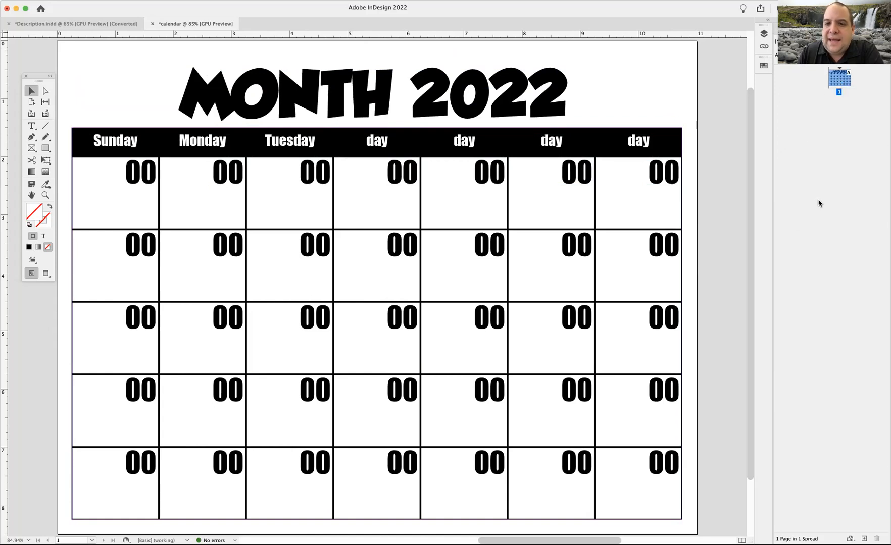
{"action": "right_click", "coordinate": [836, 84]}
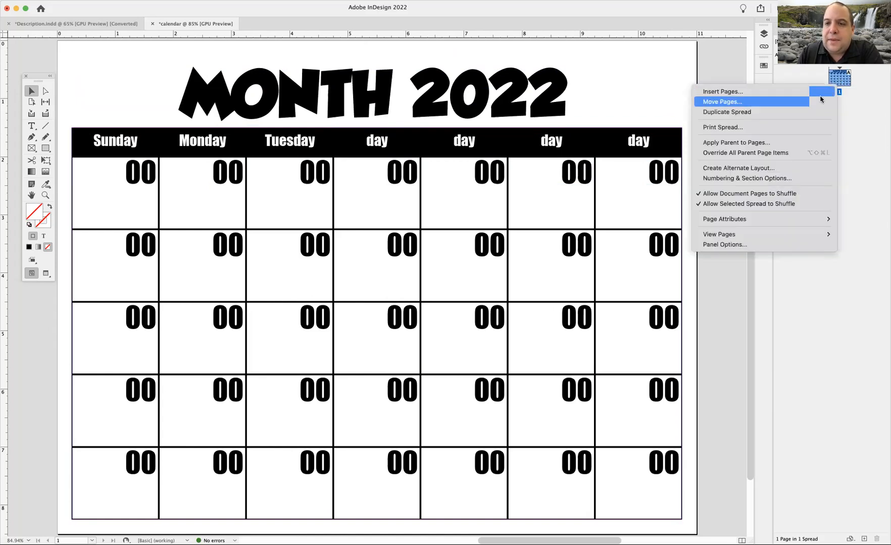
{"action": "left_click", "coordinate": [809, 110]}
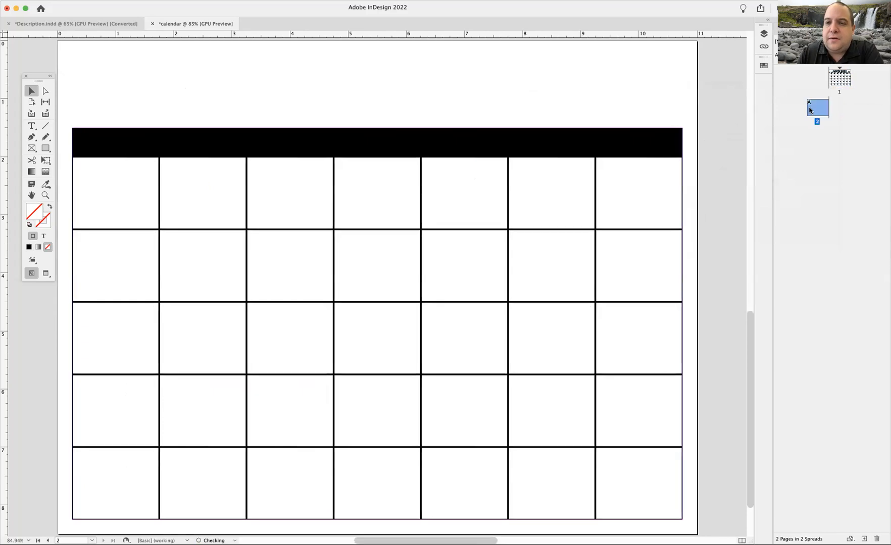
{"action": "right_click", "coordinate": [820, 112]}
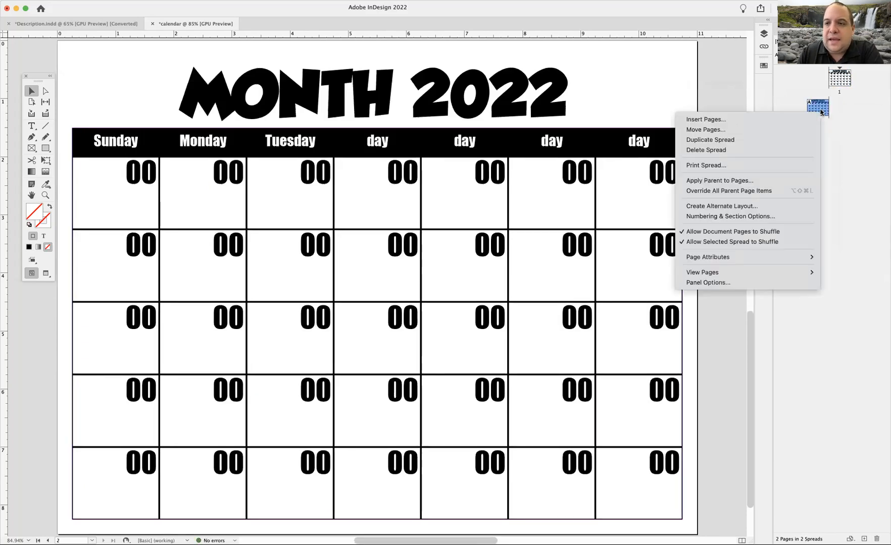
{"action": "left_click", "coordinate": [805, 140]}
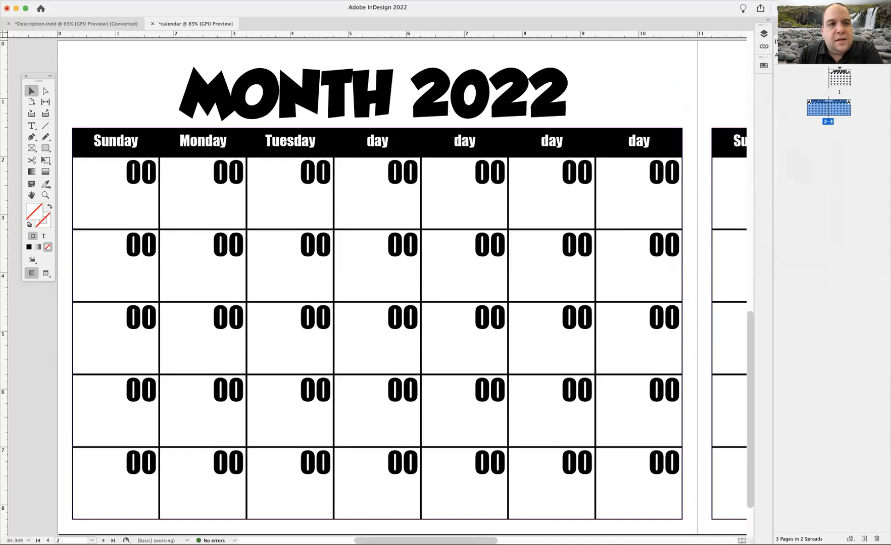
Turn off Facing Pages in the document setup so that the calendar uses single pages.
{"action": "left_click", "coordinate": [65, 1]}
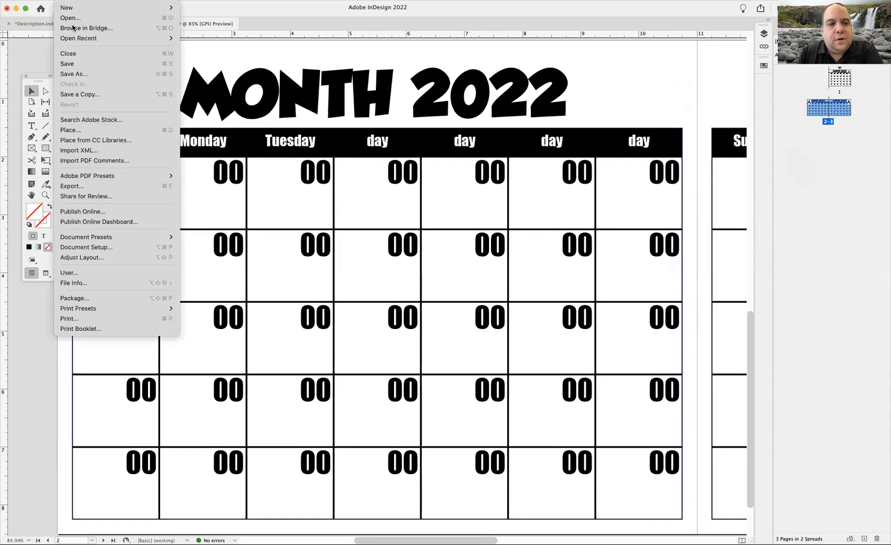
{"action": "left_click", "coordinate": [133, 247]}
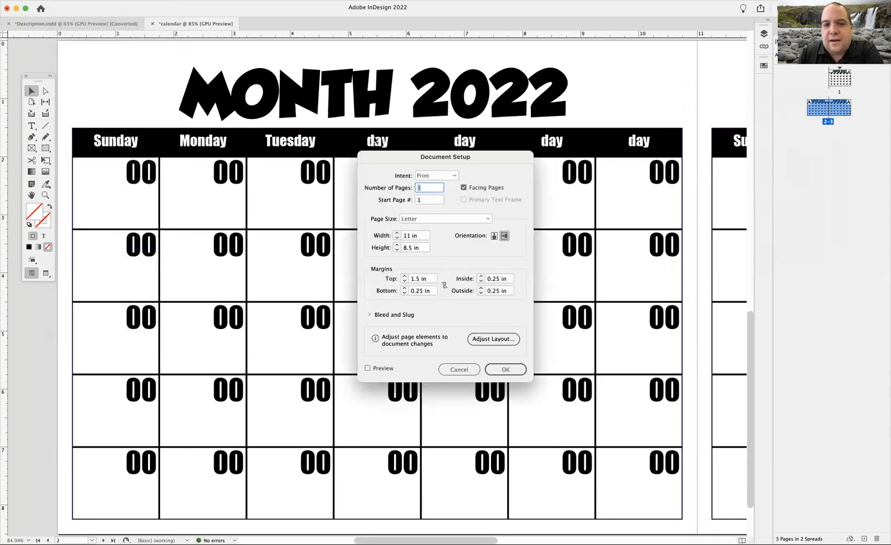
{"action": "left_click", "coordinate": [463, 188]}
{"action": "left_click", "coordinate": [504, 368]}
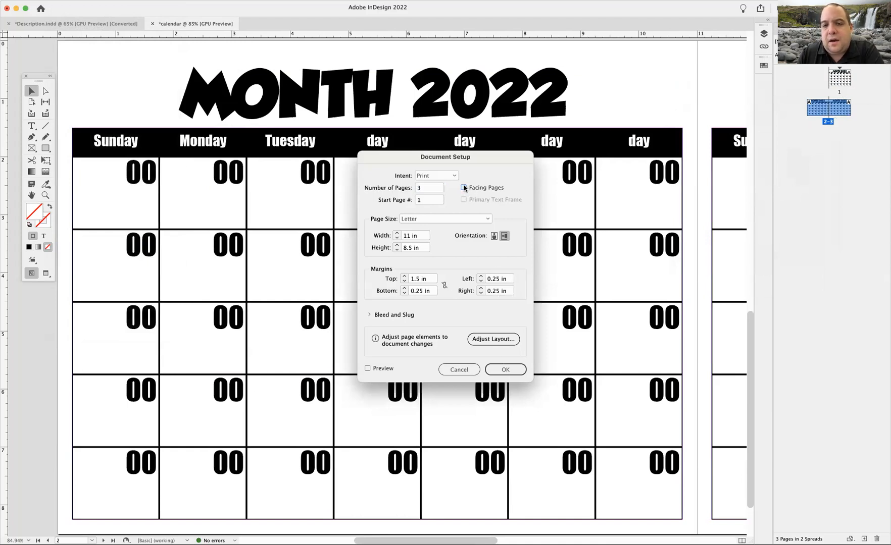
{"action": "left_click", "coordinate": [506, 369]}
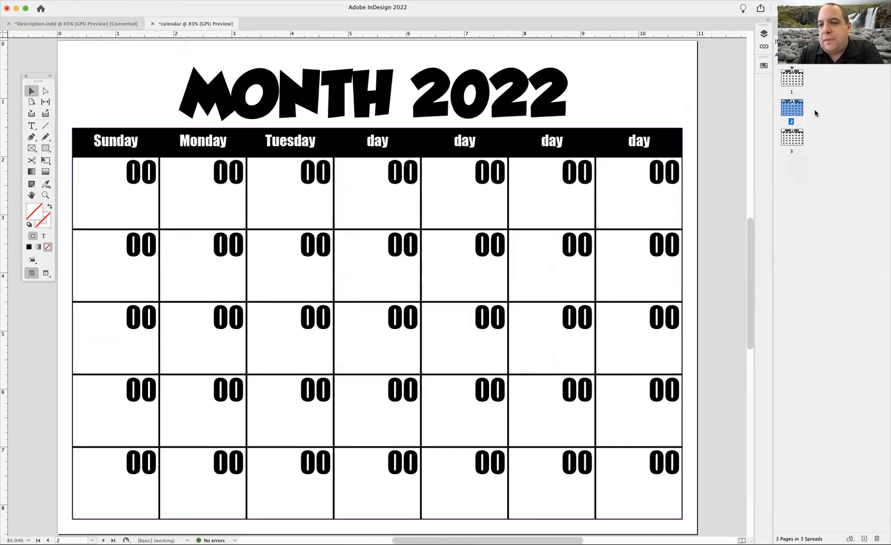
Check the three single pages and duplicate the last spread four times to extend the calendar to seven pages.
{"action": "scroll", "coordinate": [459, 169], "scroll_direction": "up", "scroll_amount": 7}
{"action": "scroll", "coordinate": [455, 168], "scroll_direction": "down", "scroll_amount": 9}
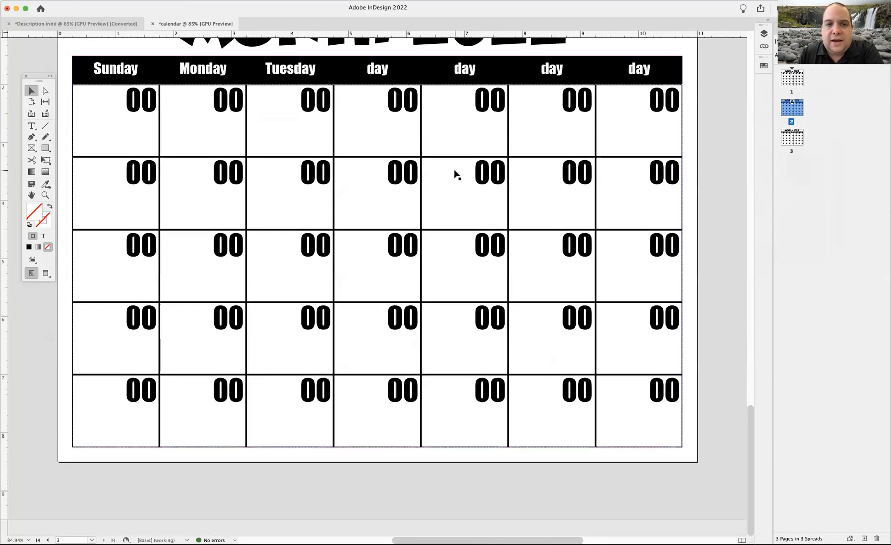
{"action": "scroll", "coordinate": [454, 172], "scroll_direction": "up", "scroll_amount": 4}
{"action": "scroll", "coordinate": [454, 174], "scroll_direction": "down", "scroll_amount": 4}
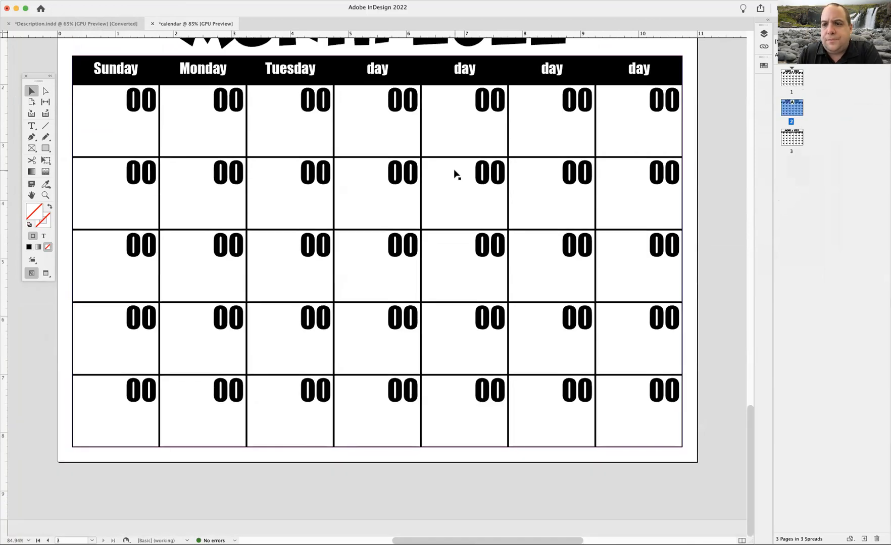
{"action": "scroll", "coordinate": [454, 174], "scroll_direction": "down", "scroll_amount": 5}
{"action": "scroll", "coordinate": [454, 175], "scroll_direction": "up", "scroll_amount": 4}
{"action": "left_click", "coordinate": [794, 143]}
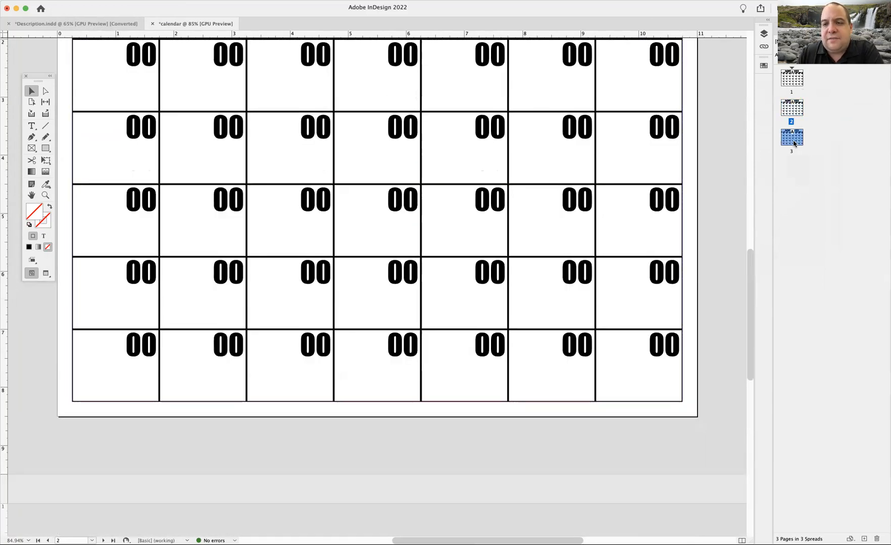
{"action": "right_click", "coordinate": [793, 143]}
{"action": "left_click", "coordinate": [702, 171]}
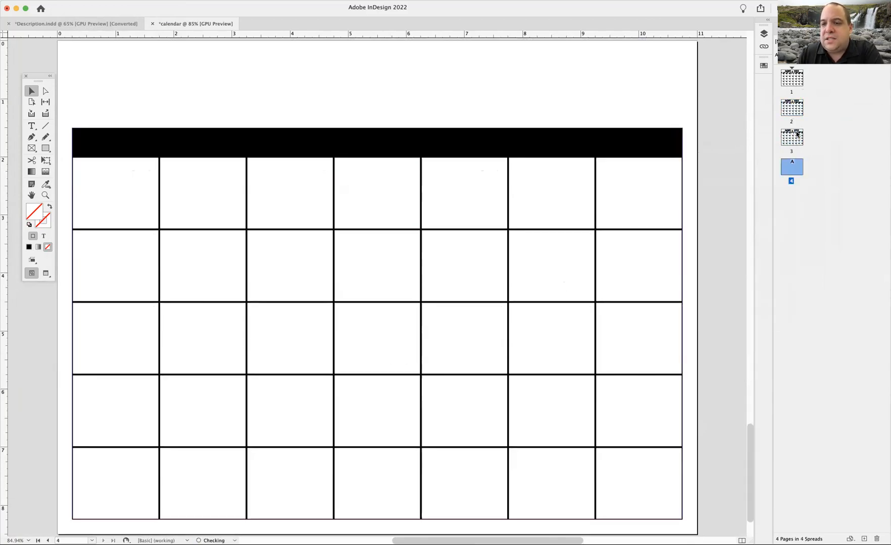
{"action": "right_click", "coordinate": [794, 172]}
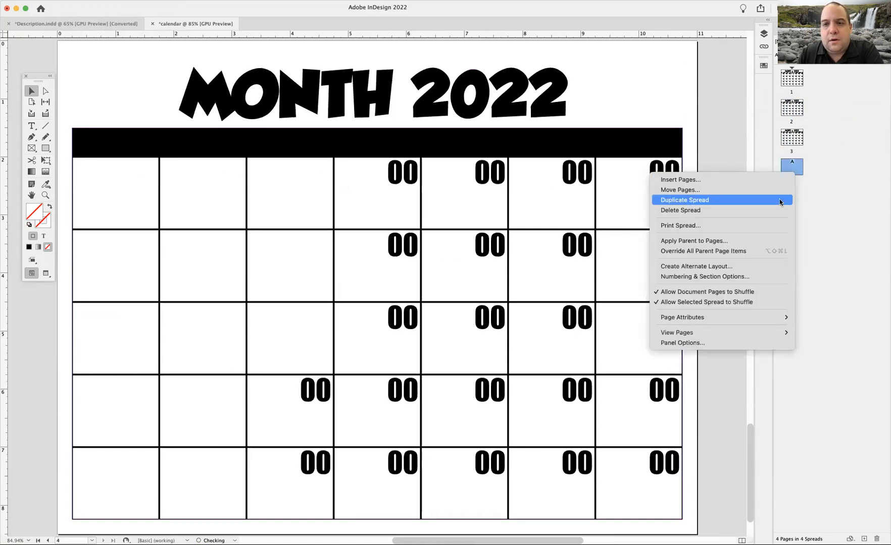
{"action": "left_click", "coordinate": [779, 201]}
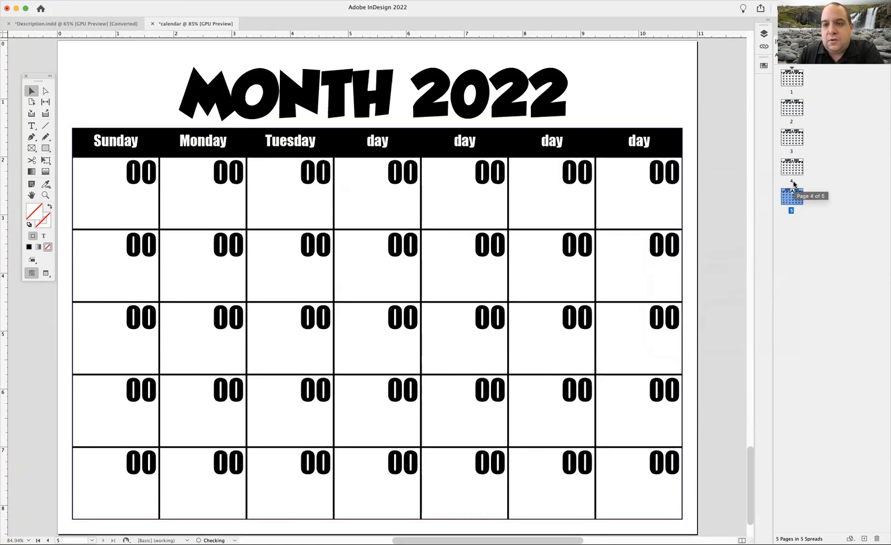
{"action": "right_click", "coordinate": [794, 185]}
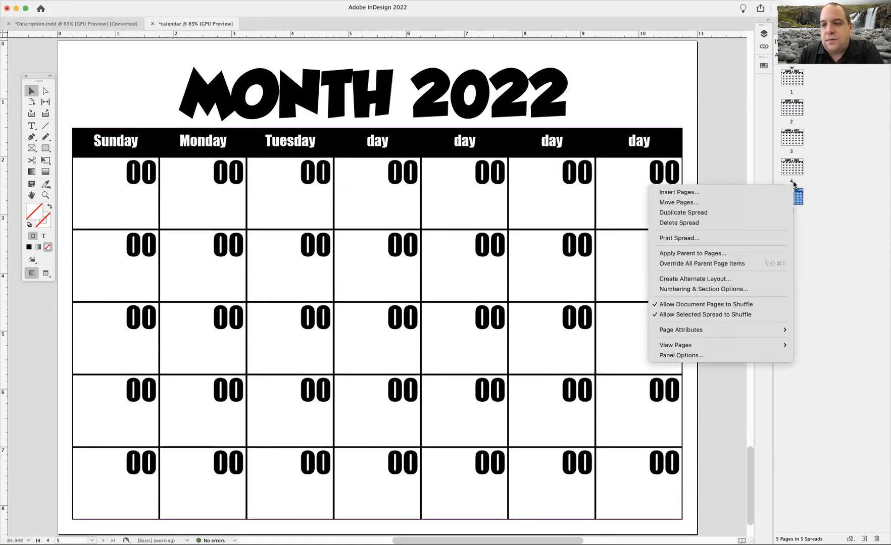
{"action": "left_click", "coordinate": [758, 212]}
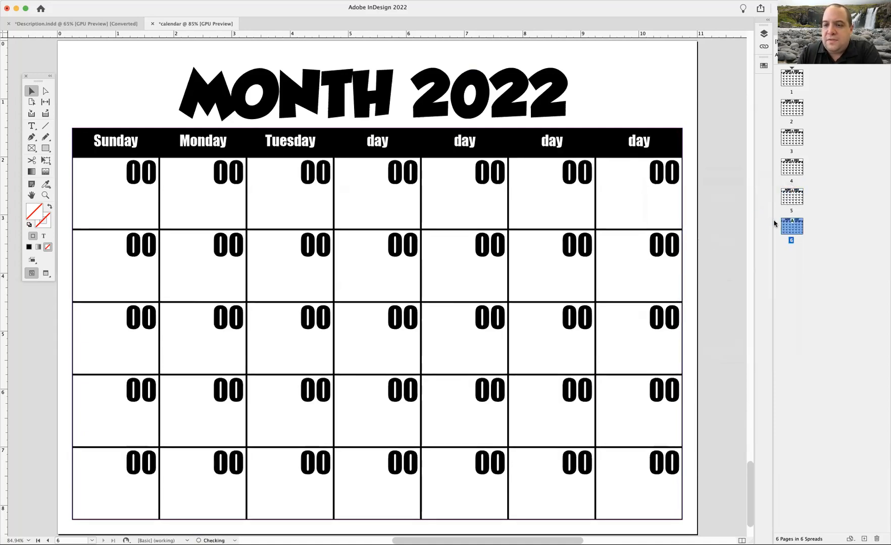
{"action": "right_click", "coordinate": [791, 225]}
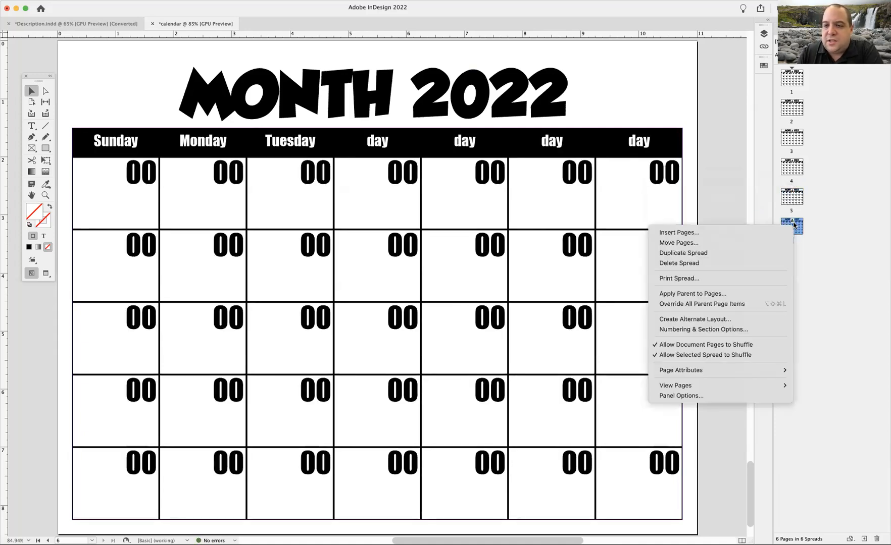
{"action": "left_click", "coordinate": [768, 253]}
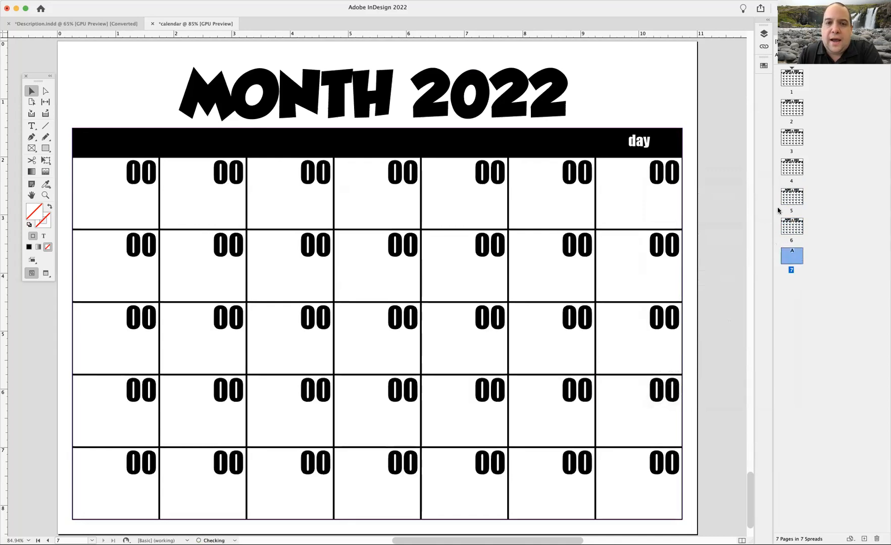
On page 1, replace the word "MONTH" in the title with "January", keeping "2022".
{"action": "double_click", "coordinate": [792, 77]}
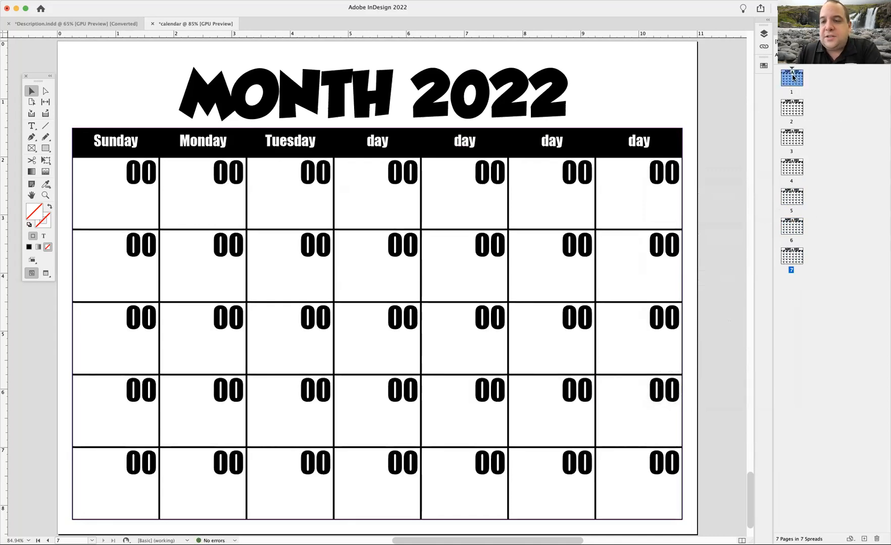
{"action": "triple_click", "coordinate": [447, 89]}
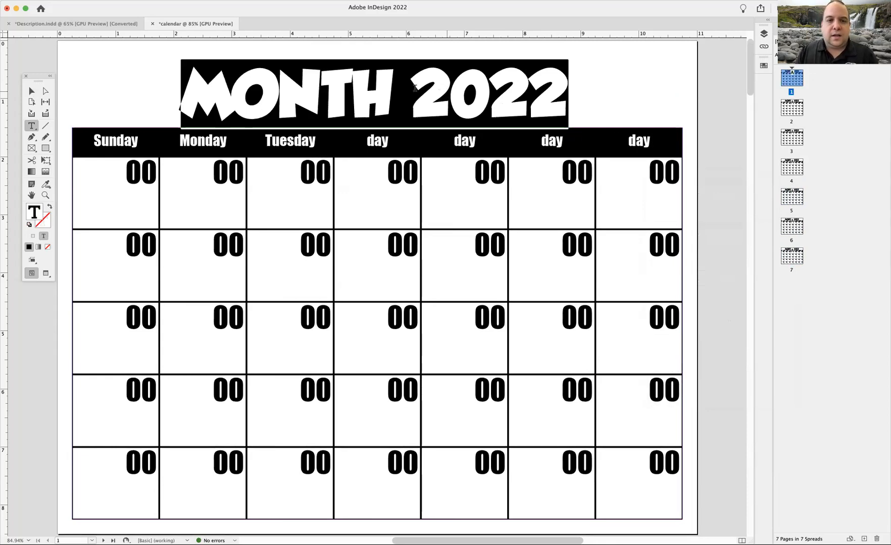
{"action": "left_click", "coordinate": [398, 90]}
{"action": "left_click_drag", "start_coordinate": [393, 90], "coordinate": [180, 95]}
{"action": "type", "text": "Janua"}
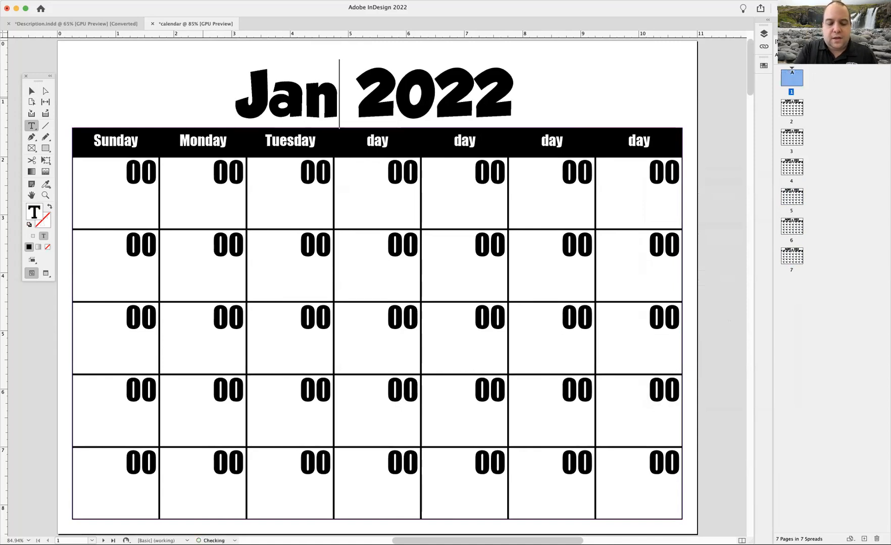
{"action": "type", "text": "ry"}
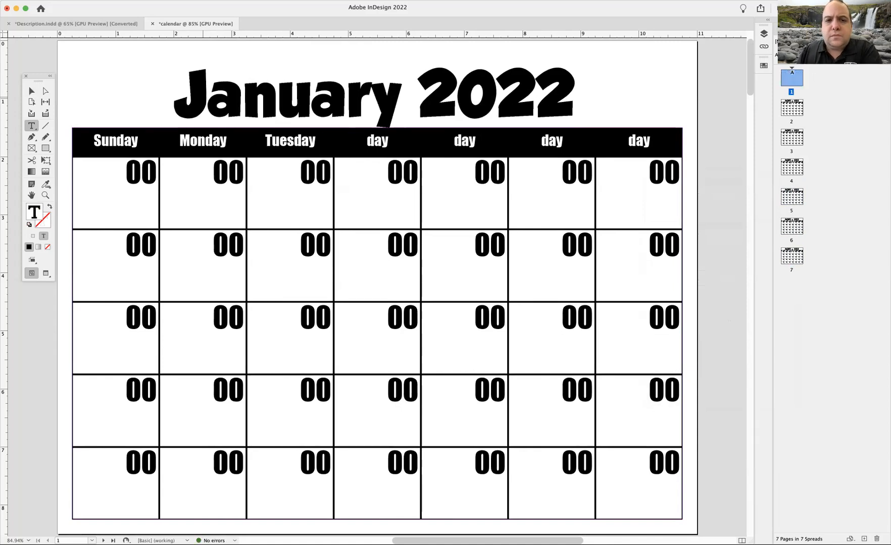